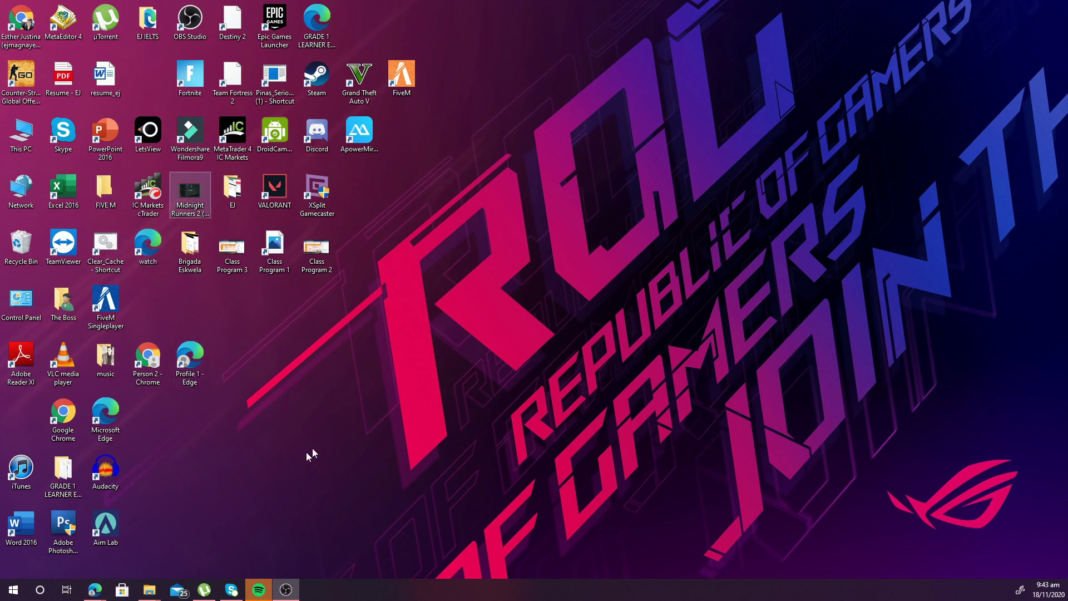
Step: Launch Wondershare Filmora9 and look through the full collection of title templates
double_click(200, 142)
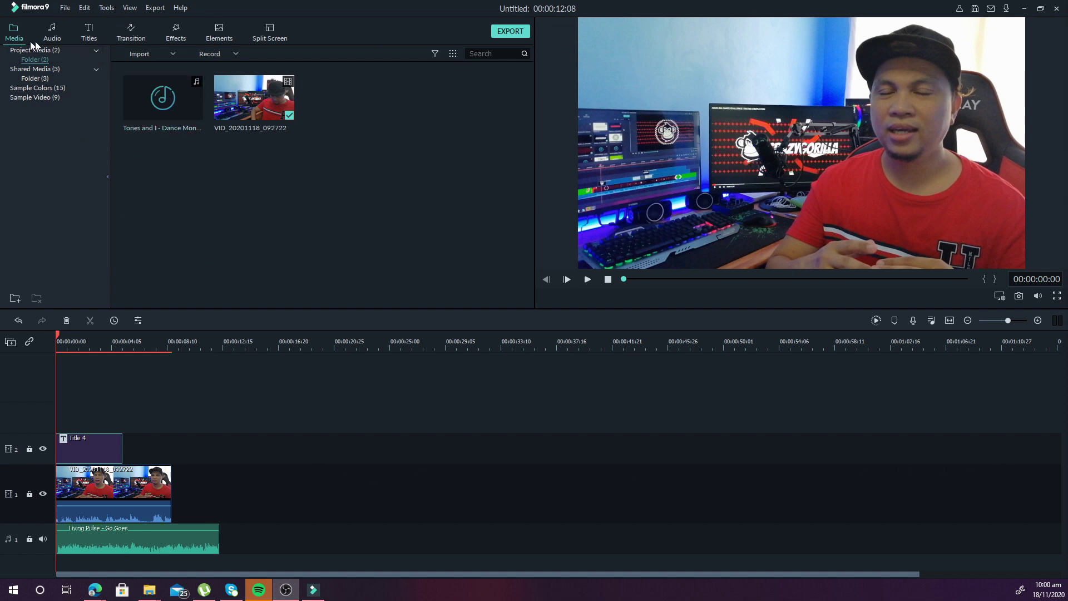
click(89, 32)
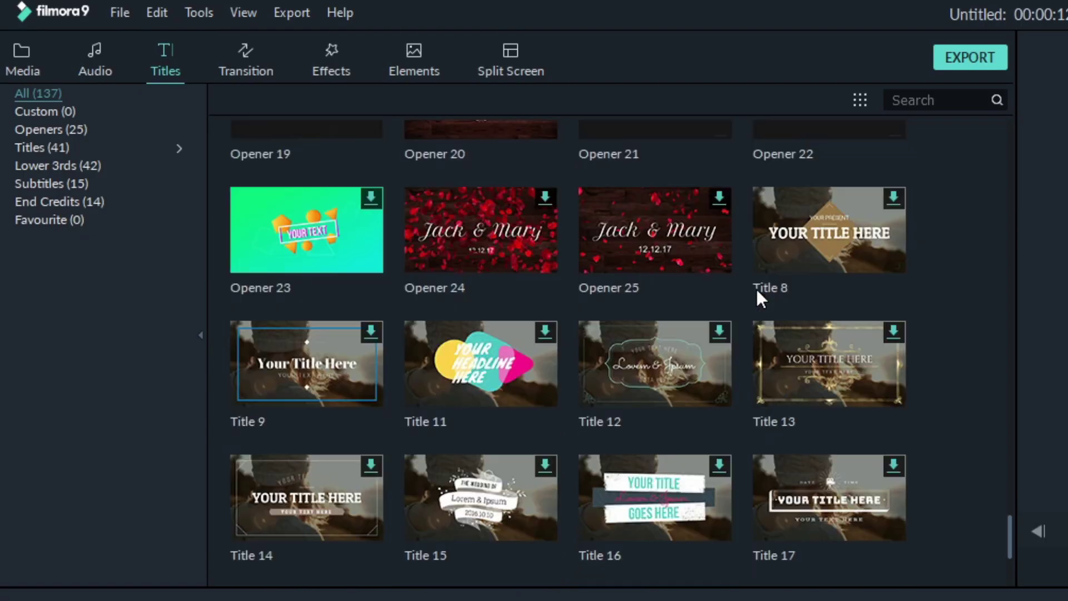
scroll(756, 300, down, 10)
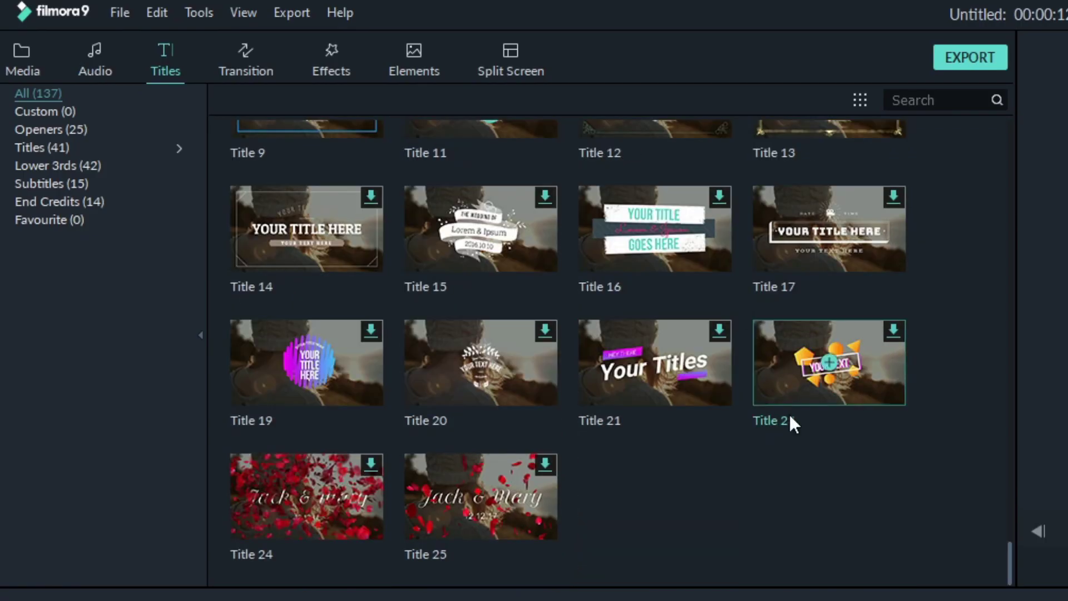
scroll(790, 423, up, 10)
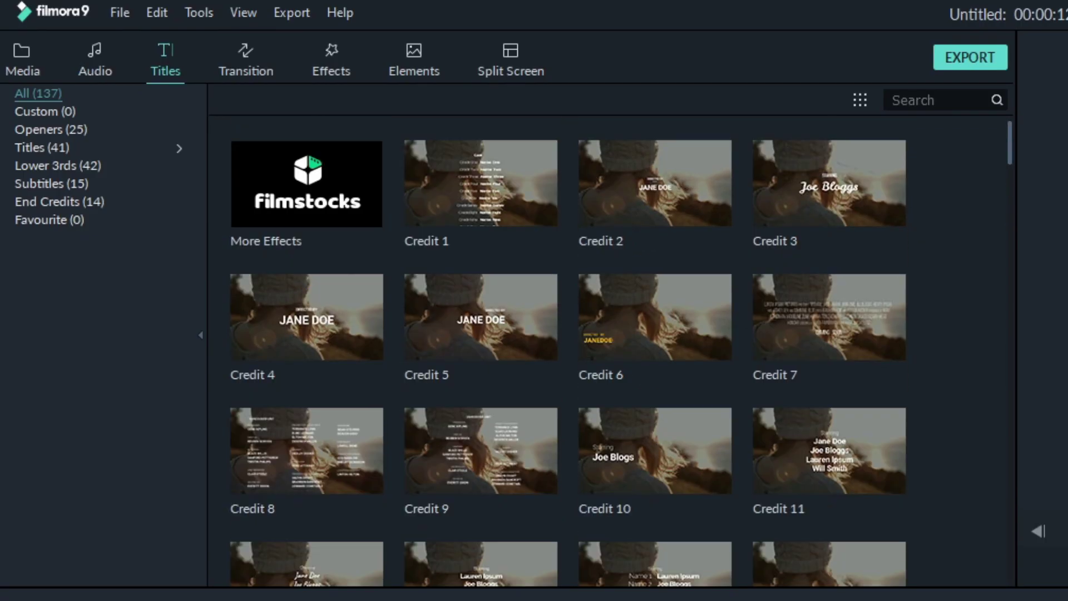
Step: Look through the full transition and effects libraries
click(246, 63)
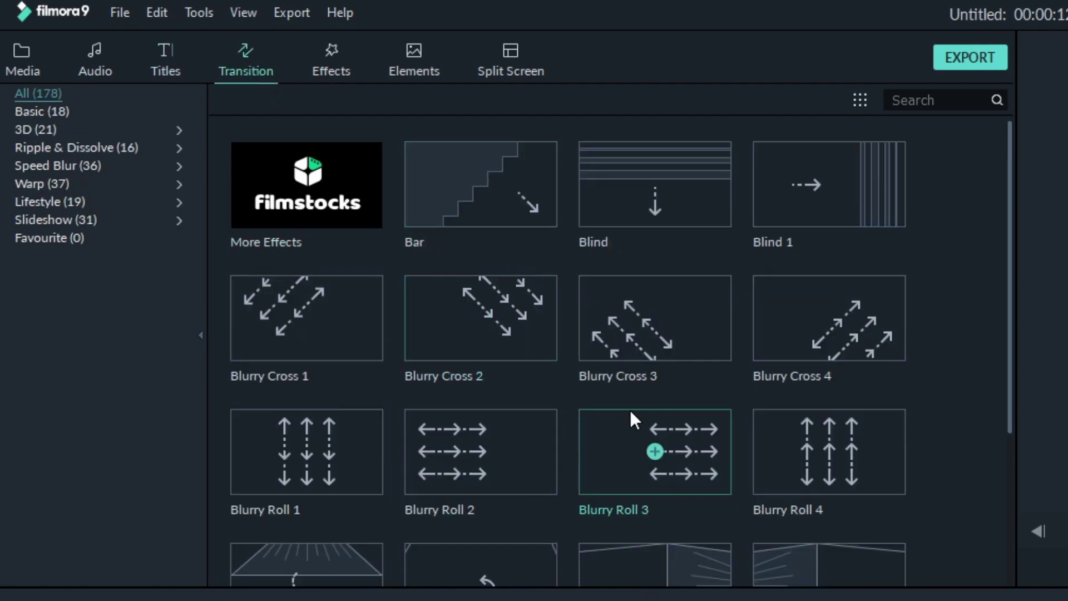
scroll(695, 465, down, 10)
scroll(567, 279, up, 10)
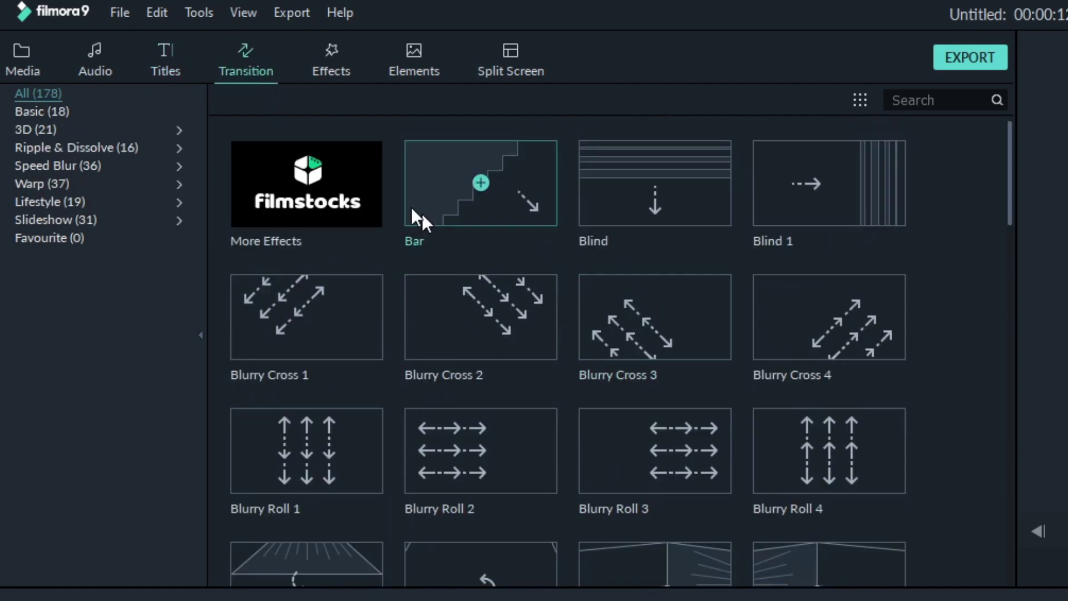
click(331, 73)
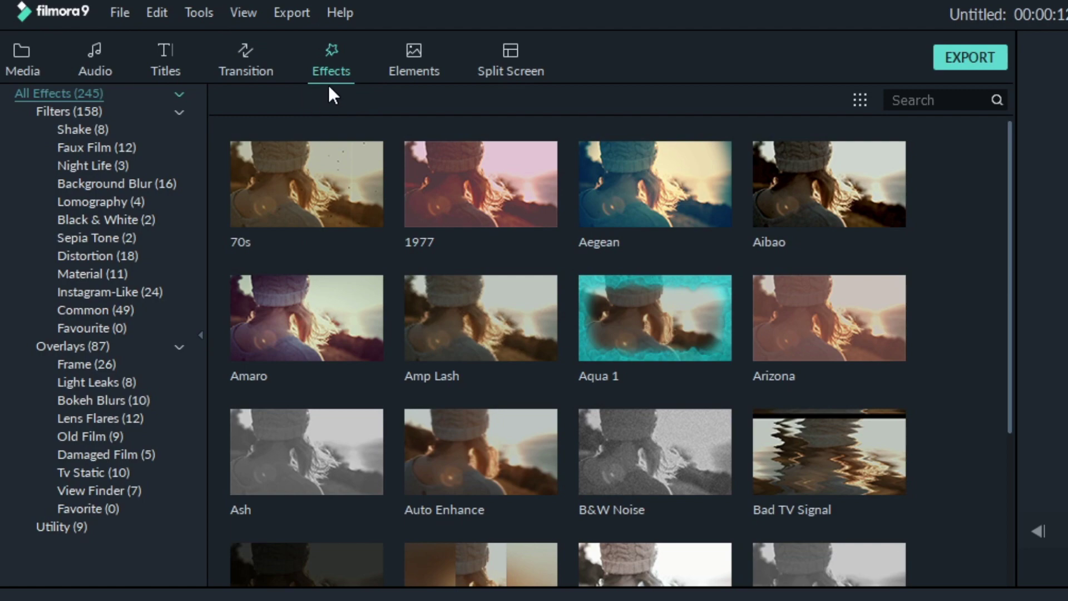
scroll(780, 368, down, 10)
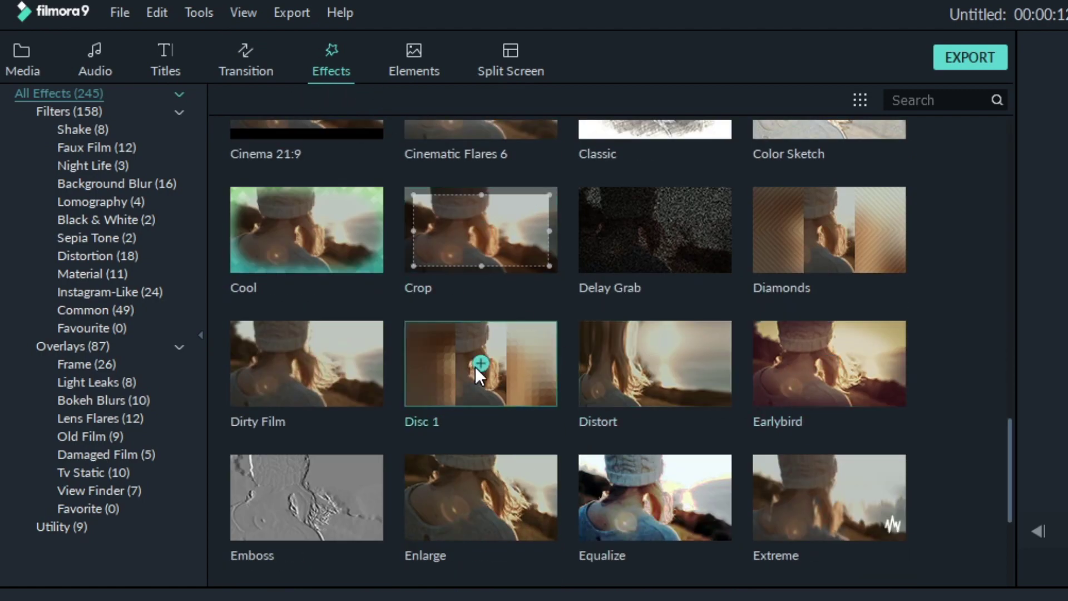
scroll(667, 446, up, 10)
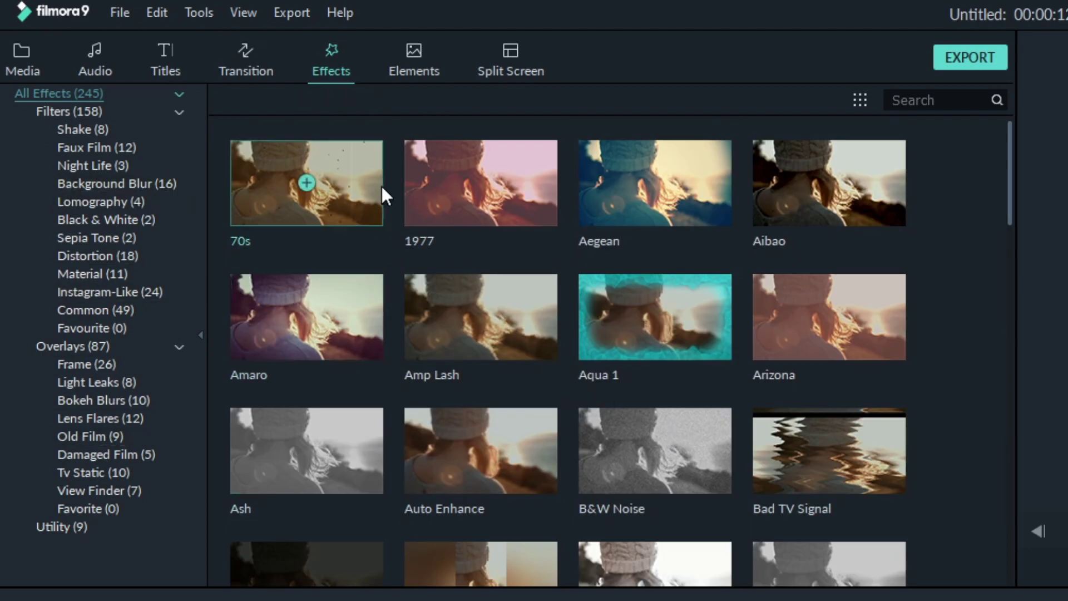
Step: Look through the elements and split-screen layouts, and return to the project's media library
click(418, 63)
scroll(653, 428, down, 15)
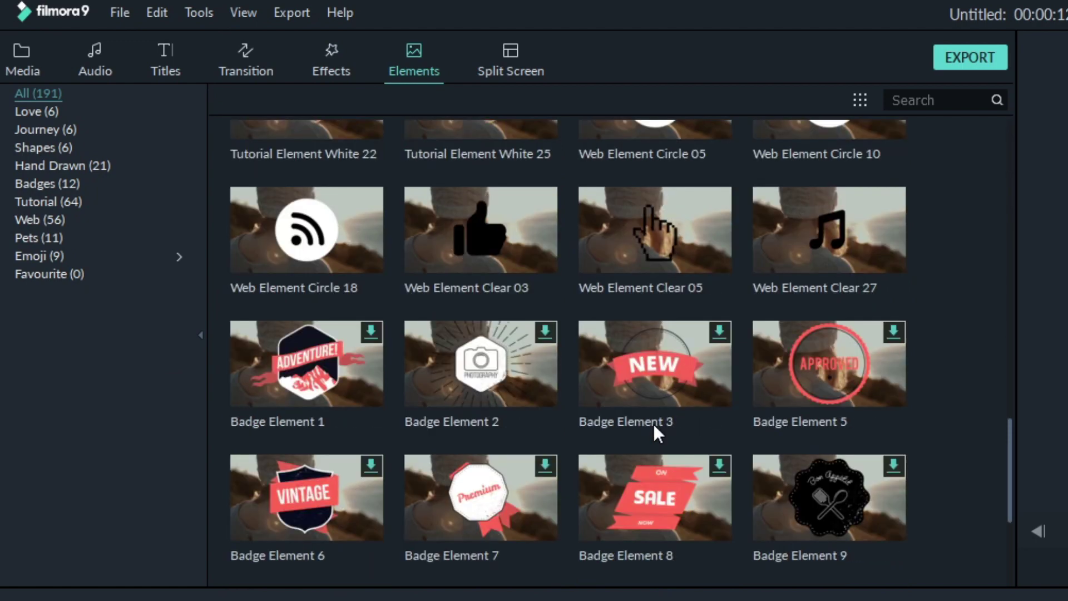
scroll(668, 365, up, 15)
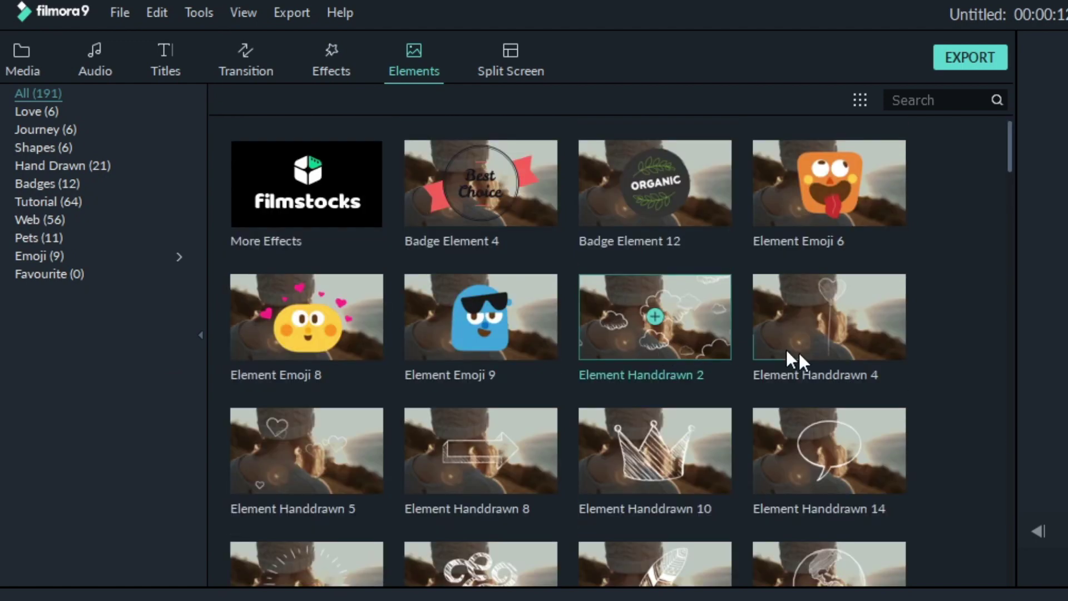
click(508, 50)
scroll(723, 390, down, 10)
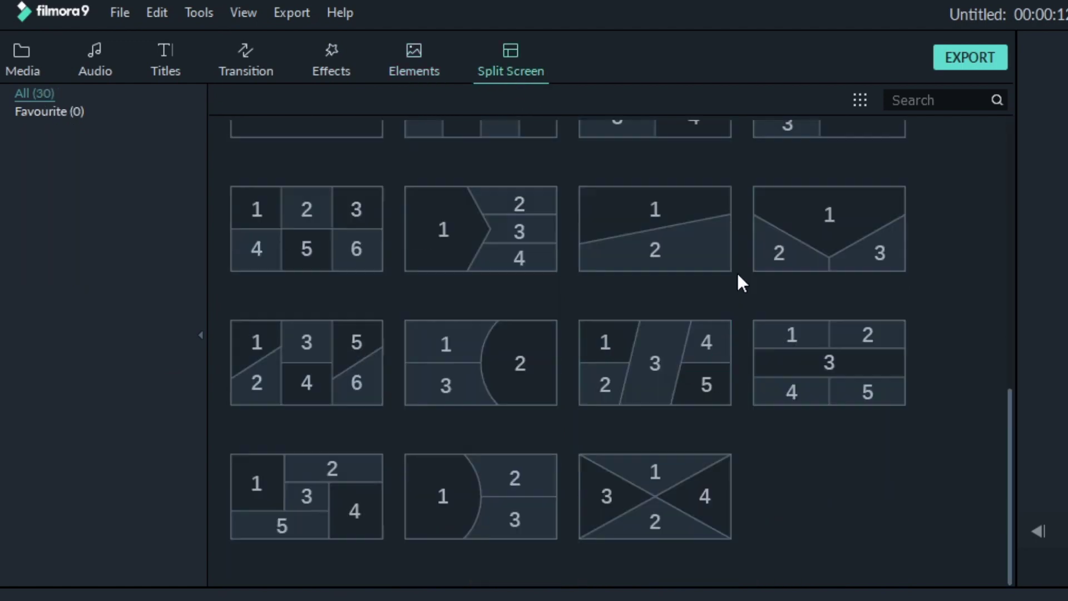
scroll(775, 384, up, 10)
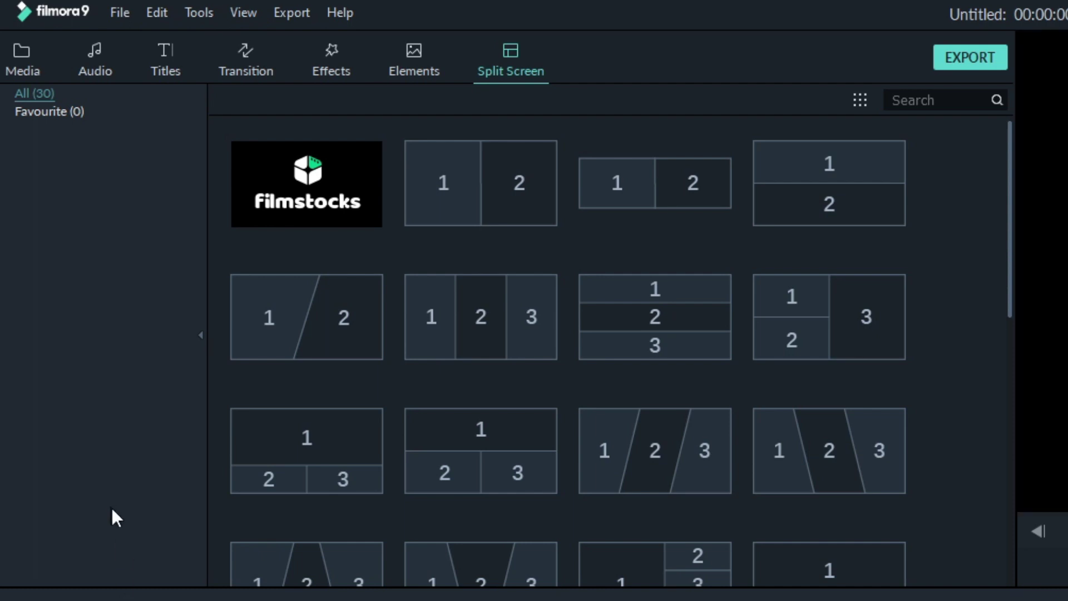
click(18, 65)
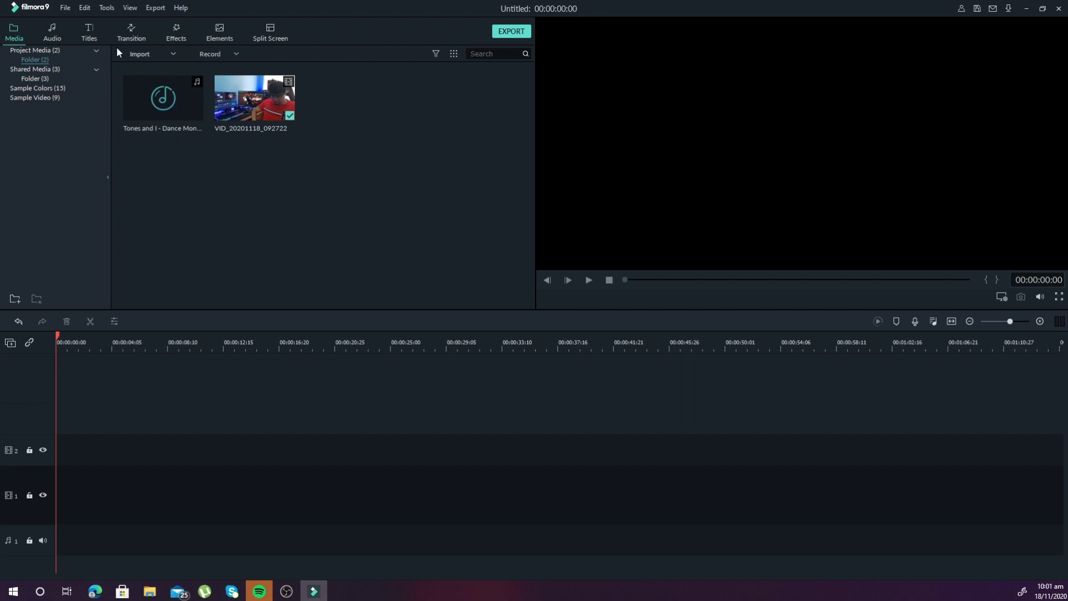
click(173, 53)
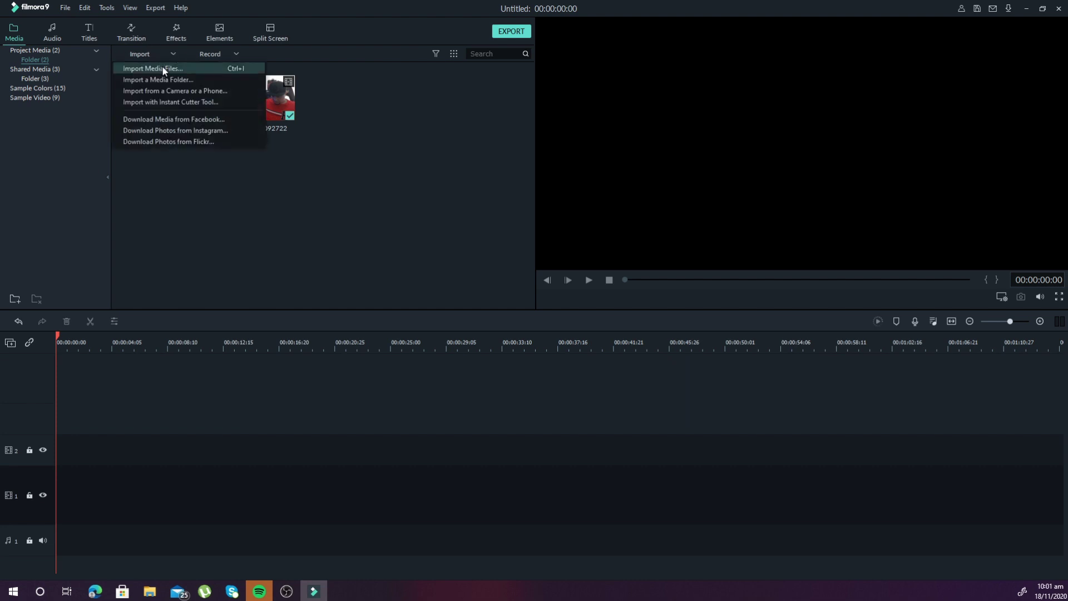
click(162, 67)
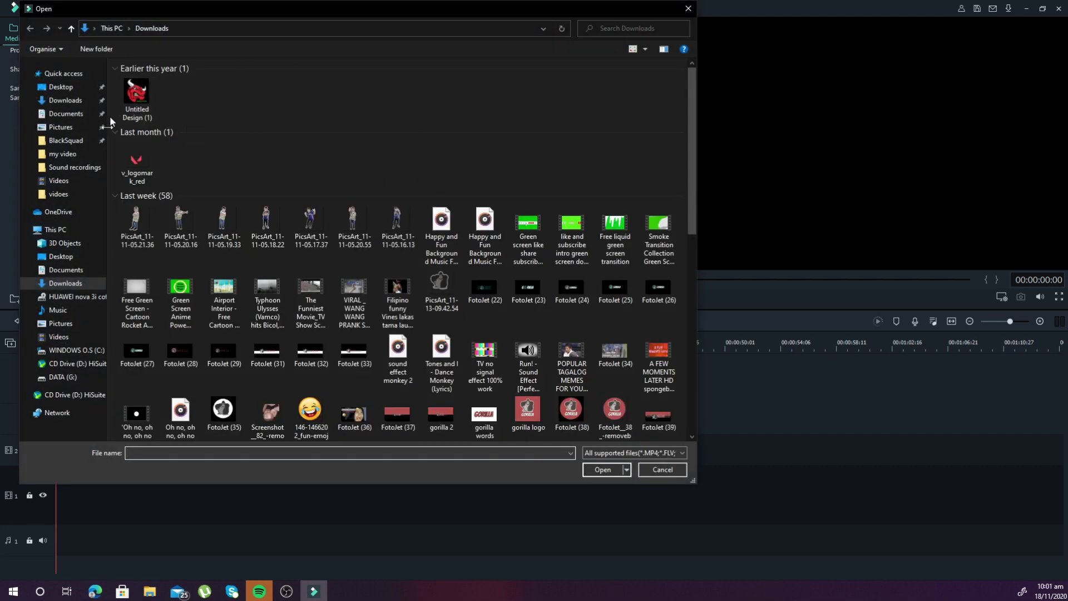
click(74, 336)
click(145, 401)
click(206, 400)
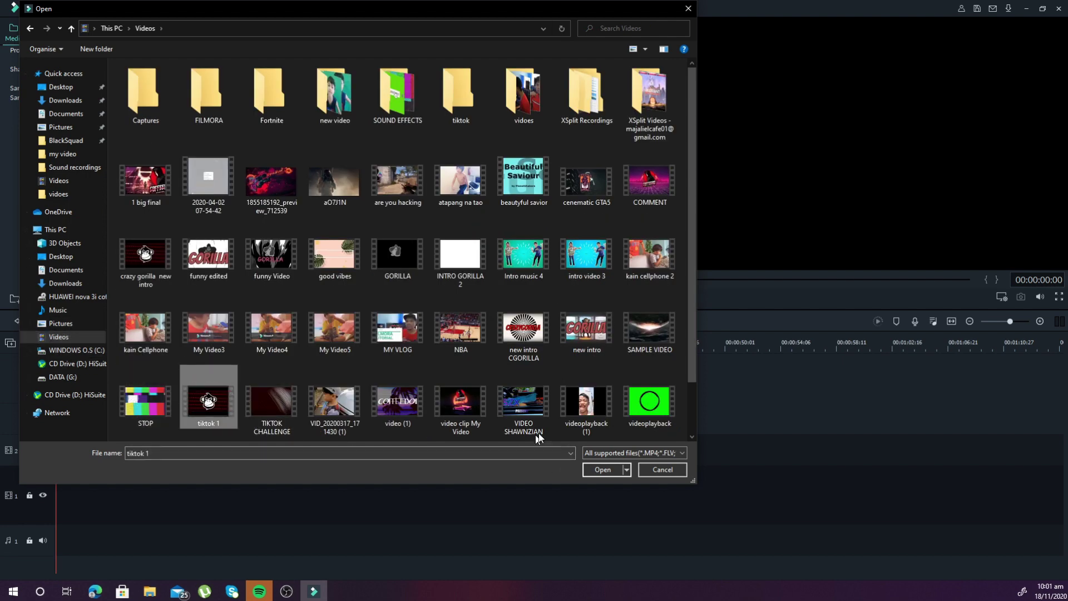
click(688, 9)
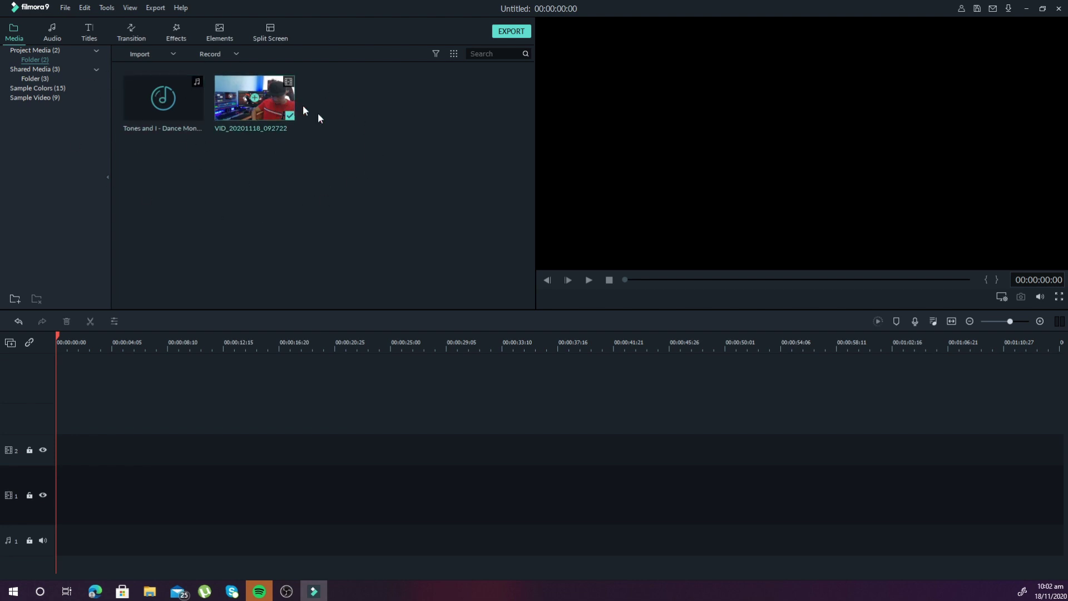
Step: Place the clip VID_20201118_092722 at the start of video track 1, matching the project settings to the media
drag(269, 91, 71, 503)
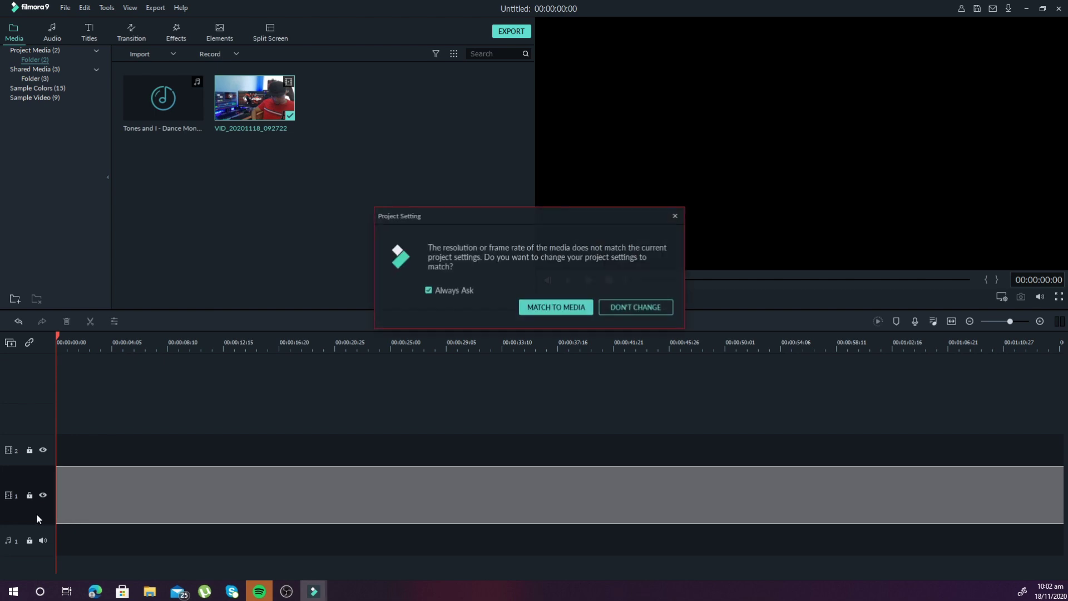
click(532, 306)
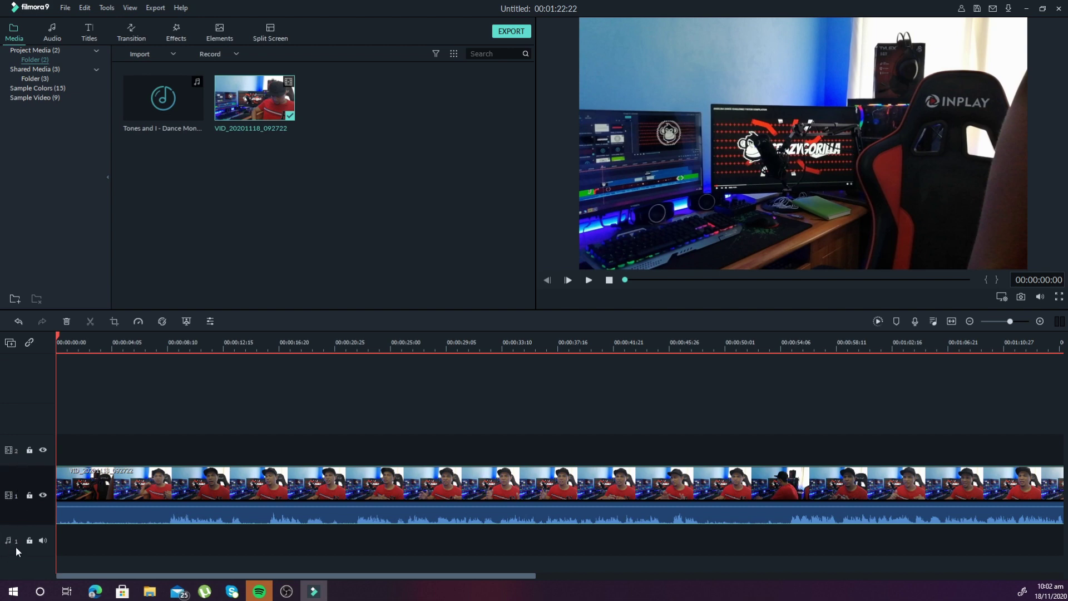
Step: Preview the Tones and I - Dance Monkey song and place it at the start of audio track 1
double_click(181, 110)
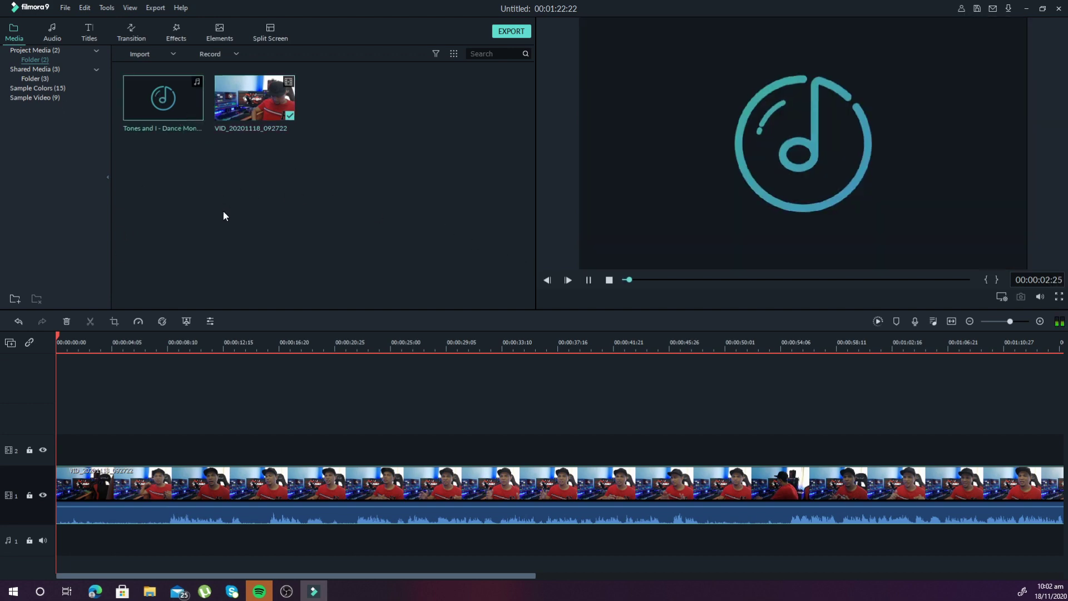
click(588, 280)
drag(213, 129, 342, 491)
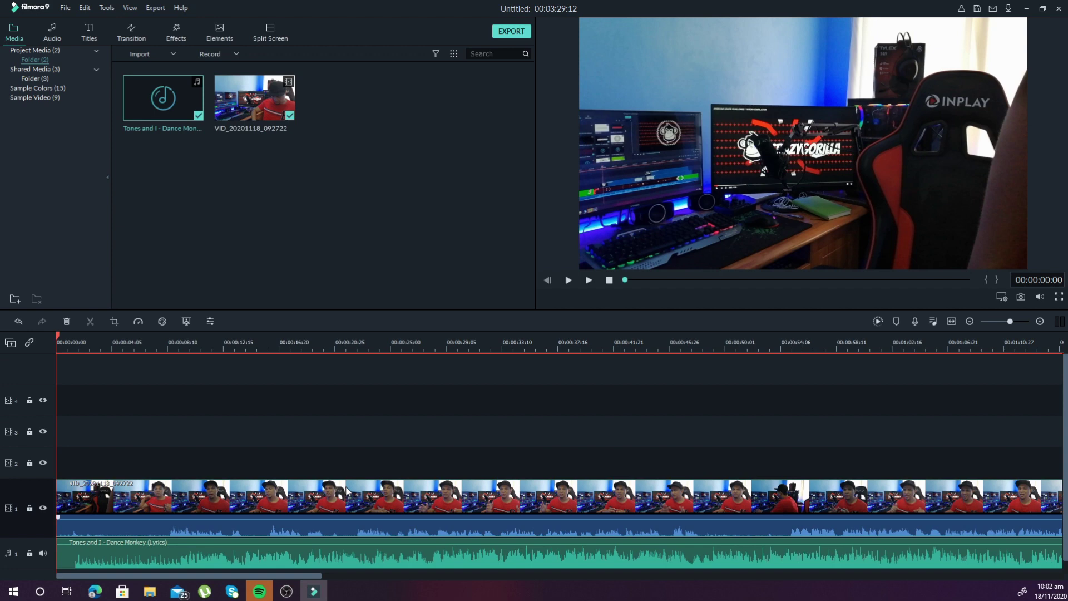
click(298, 292)
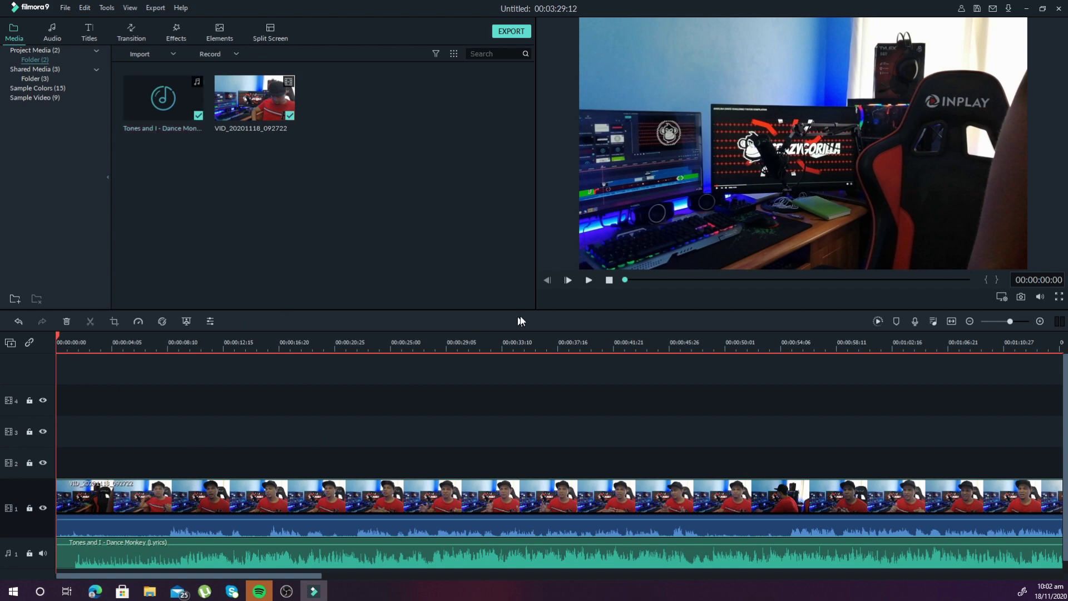
Step: Play and pause the opening seconds of the timeline to preview the video with the music
click(585, 281)
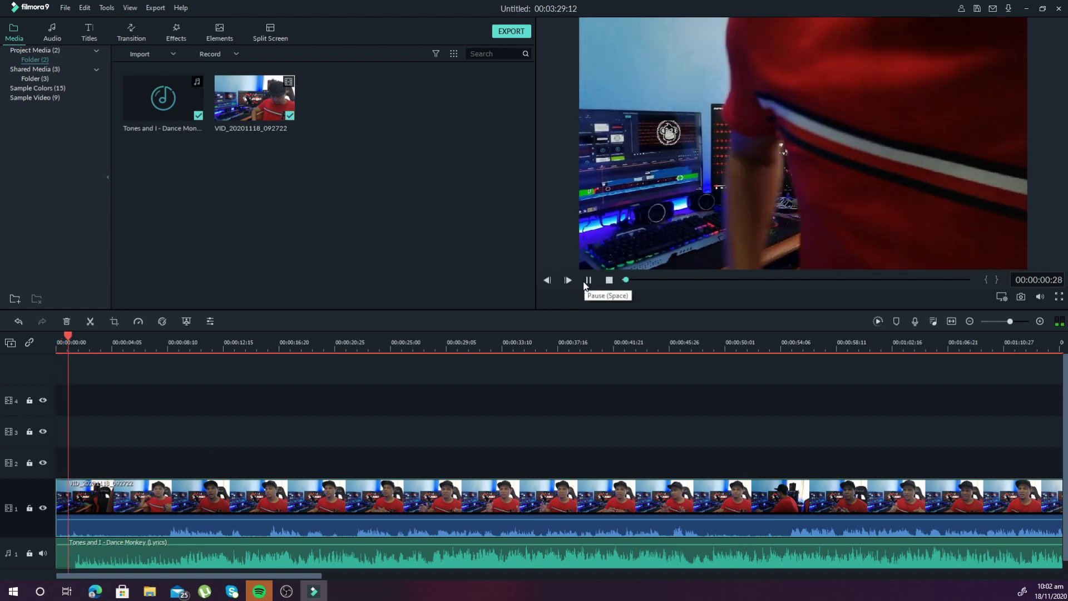
click(588, 280)
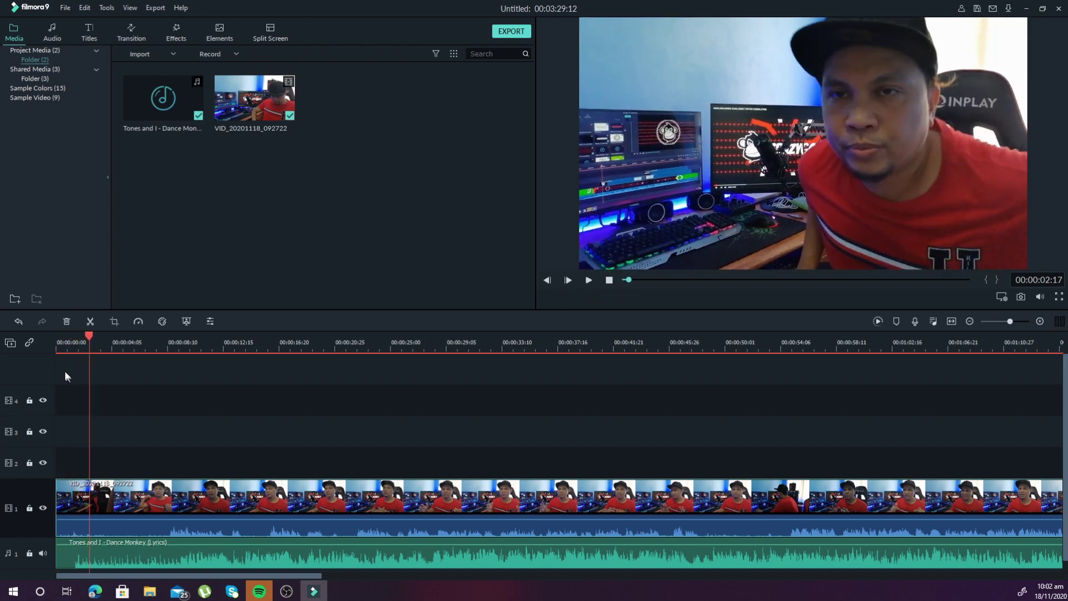
click(592, 284)
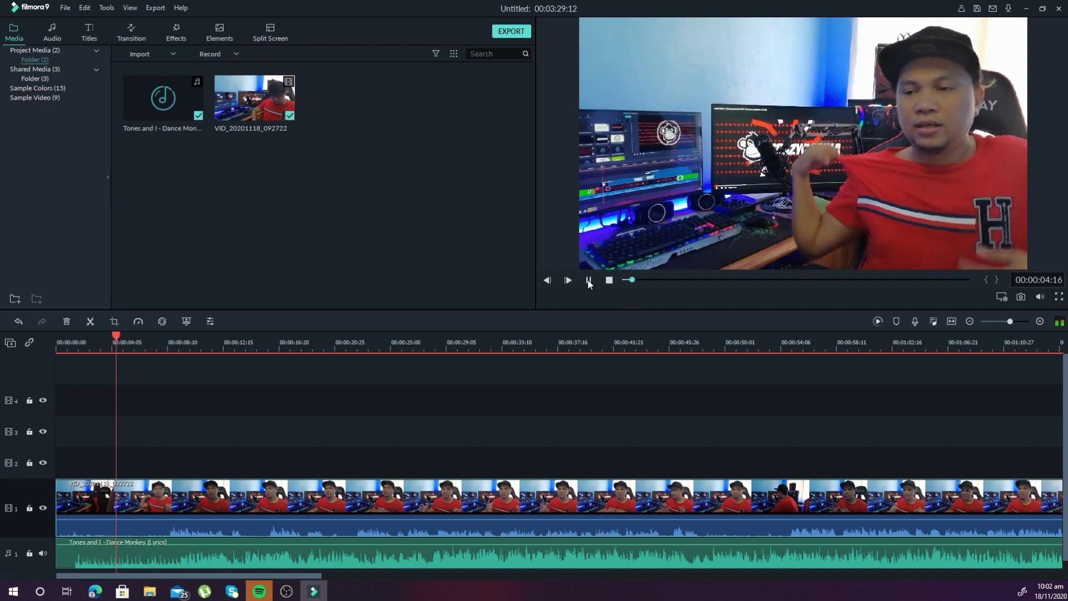
click(589, 280)
click(590, 280)
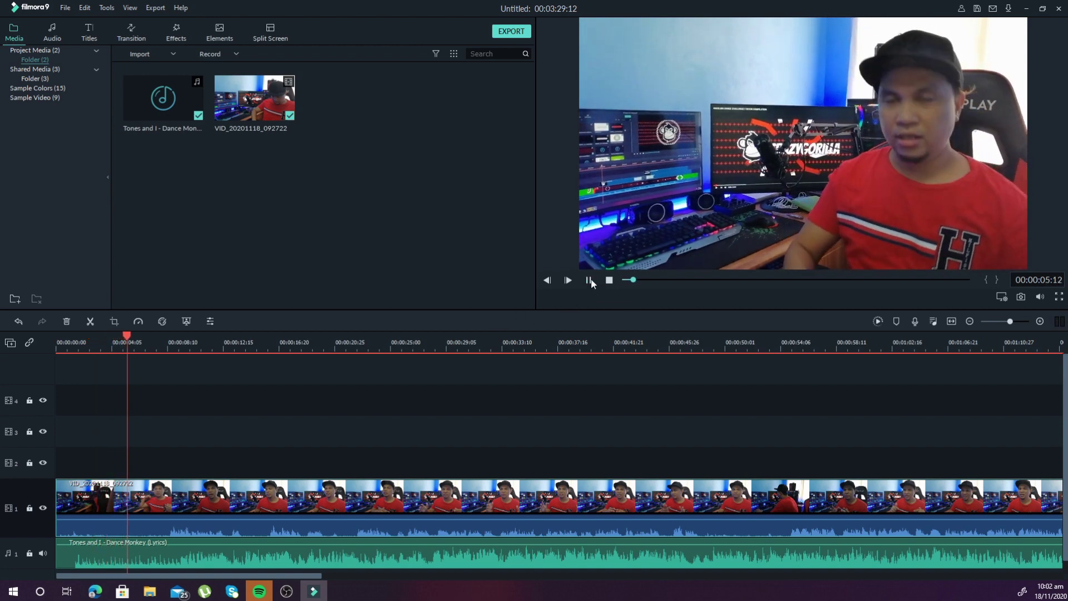
Step: Split the video clip on track 1 at 00:00:34:22
drag(129, 333, 495, 352)
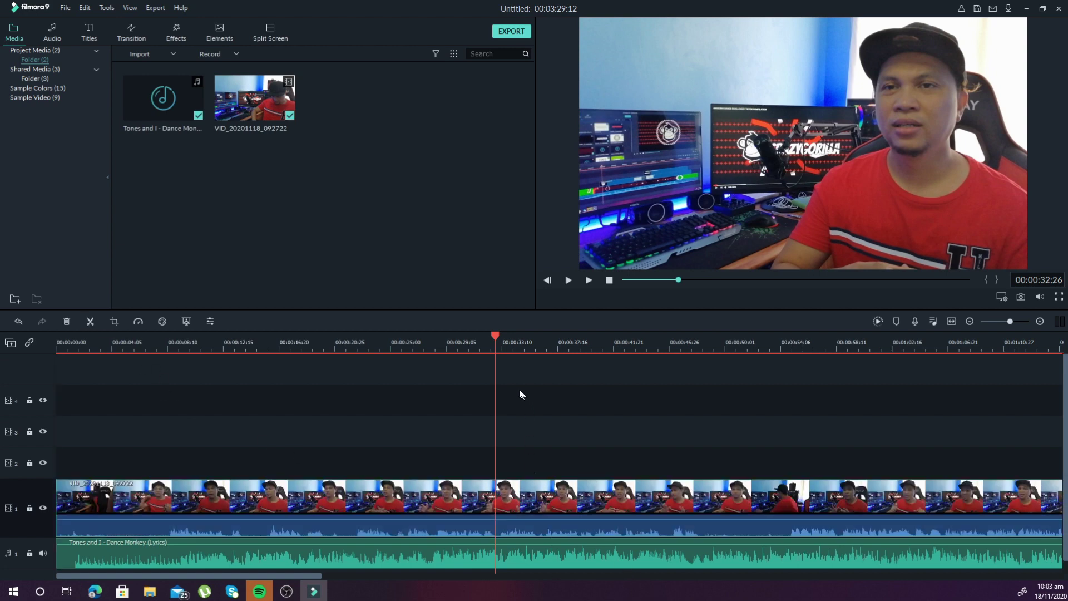
drag(496, 342, 520, 340)
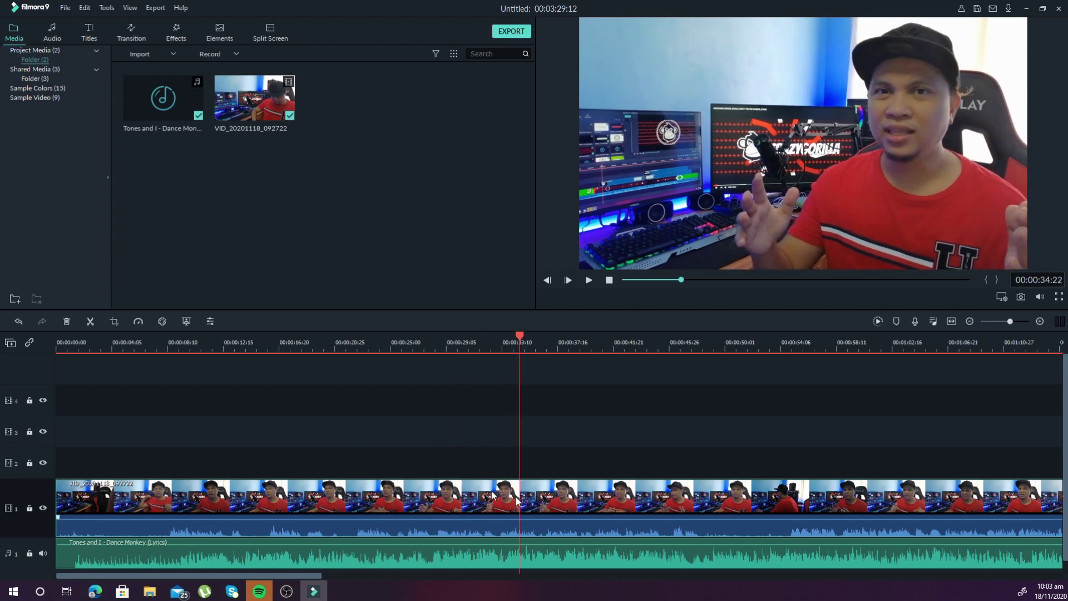
click(87, 321)
Step: Delete the first part of the split video clip from track 1
mouse_move(556, 487)
mouse_down()
mouse_move(628, 483)
mouse_move(563, 458)
mouse_move(593, 457)
mouse_move(628, 488)
mouse_move(637, 472)
mouse_move(609, 467)
mouse_move(615, 482)
mouse_move(577, 459)
mouse_move(557, 499)
mouse_up()
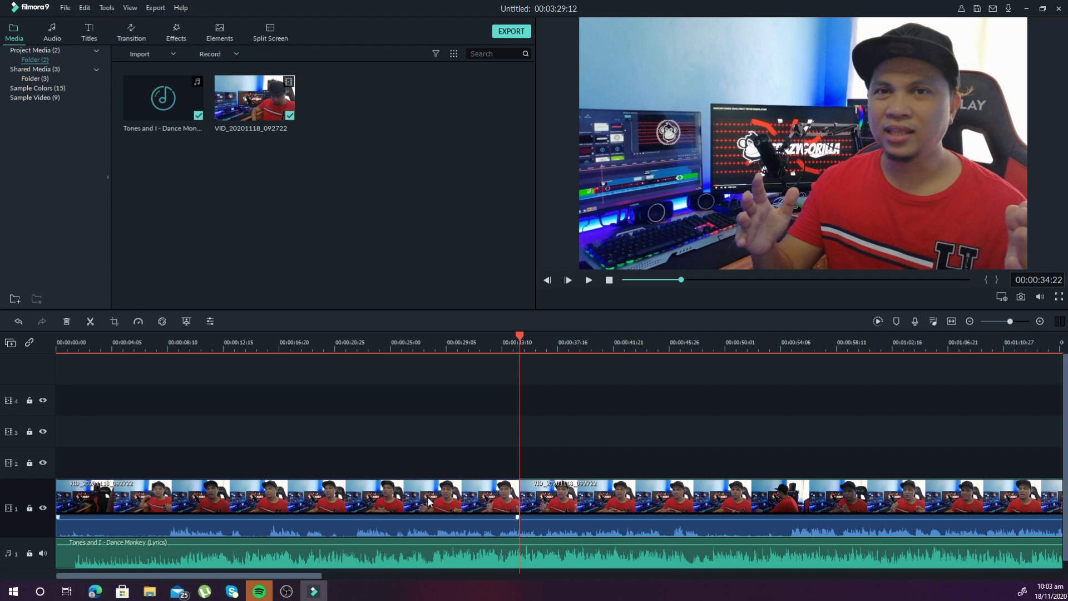
double_click(428, 501)
mouse_move(412, 492)
mouse_down()
mouse_move(410, 456)
mouse_move(437, 445)
mouse_move(400, 473)
mouse_move(404, 501)
mouse_up()
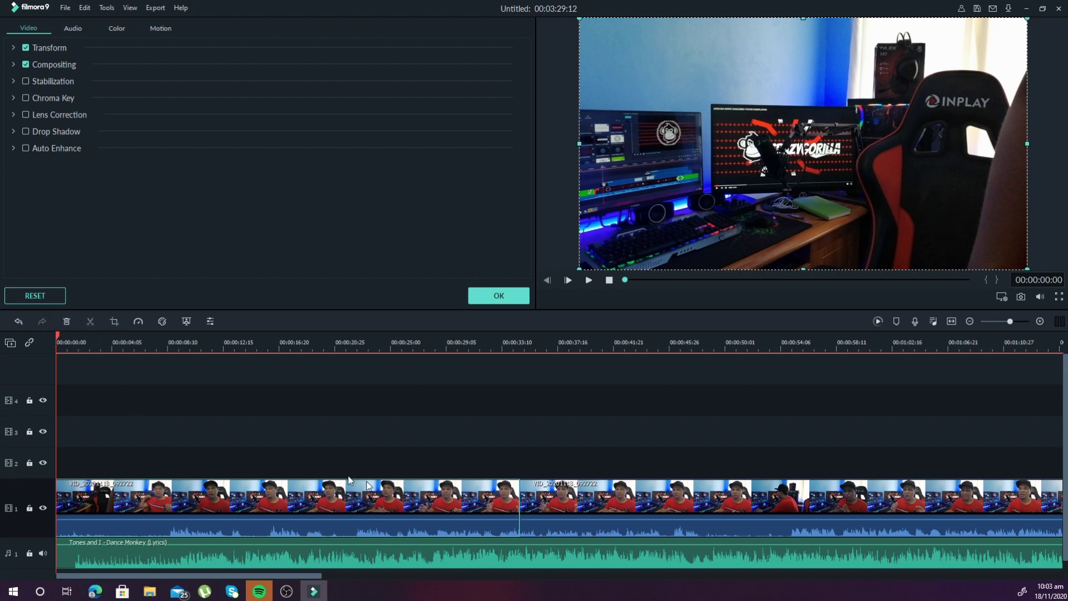
mouse_move(458, 506)
mouse_down()
mouse_move(456, 474)
mouse_move(452, 506)
mouse_up()
click(67, 321)
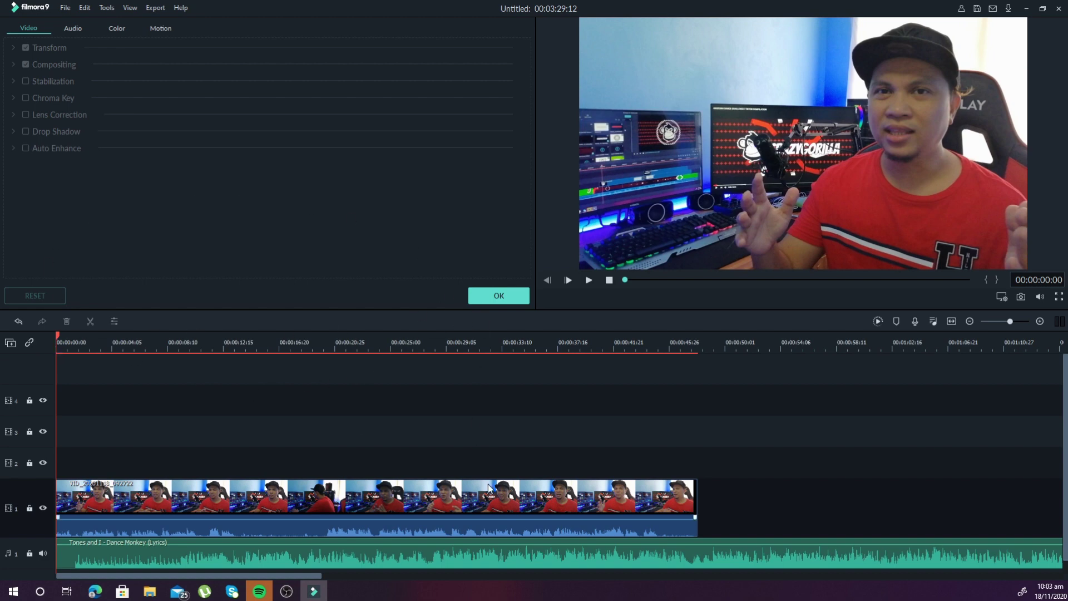
Step: Undo the deletion of the first clip part, redo it, and undo it once more
click(22, 322)
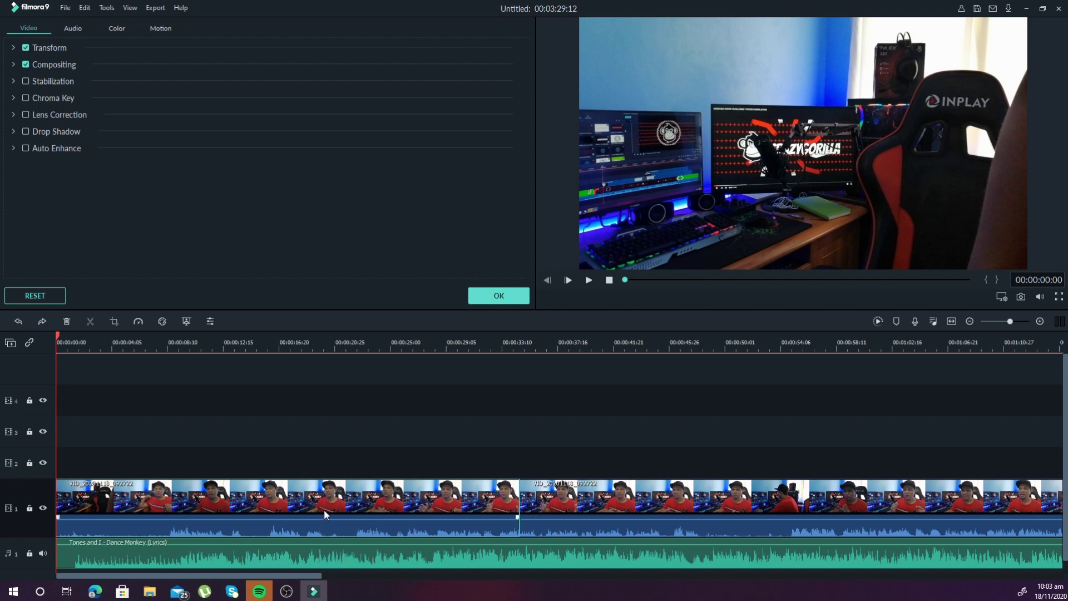
click(41, 322)
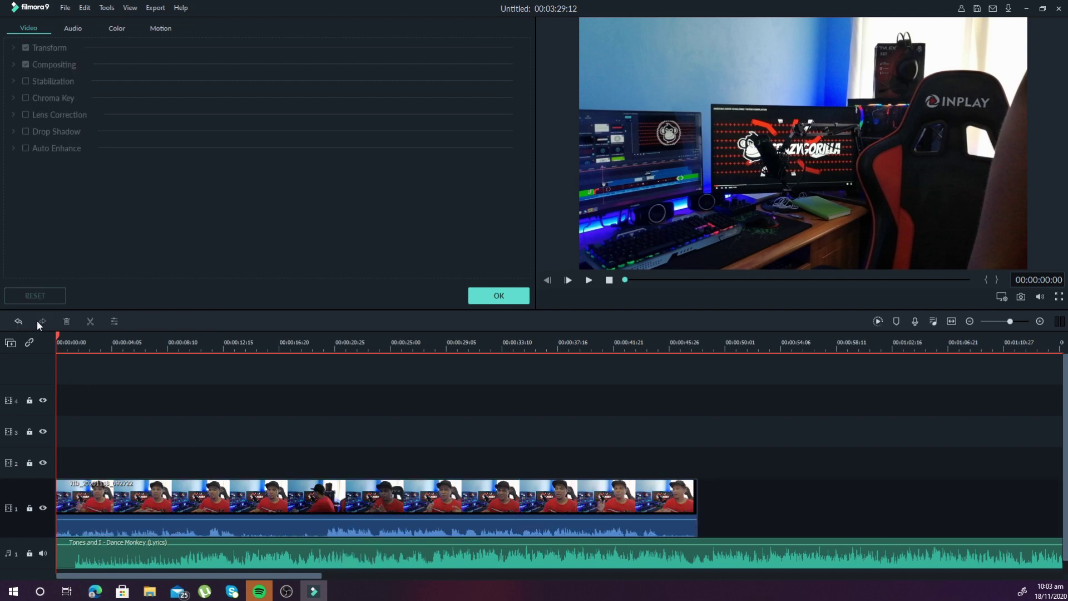
click(18, 320)
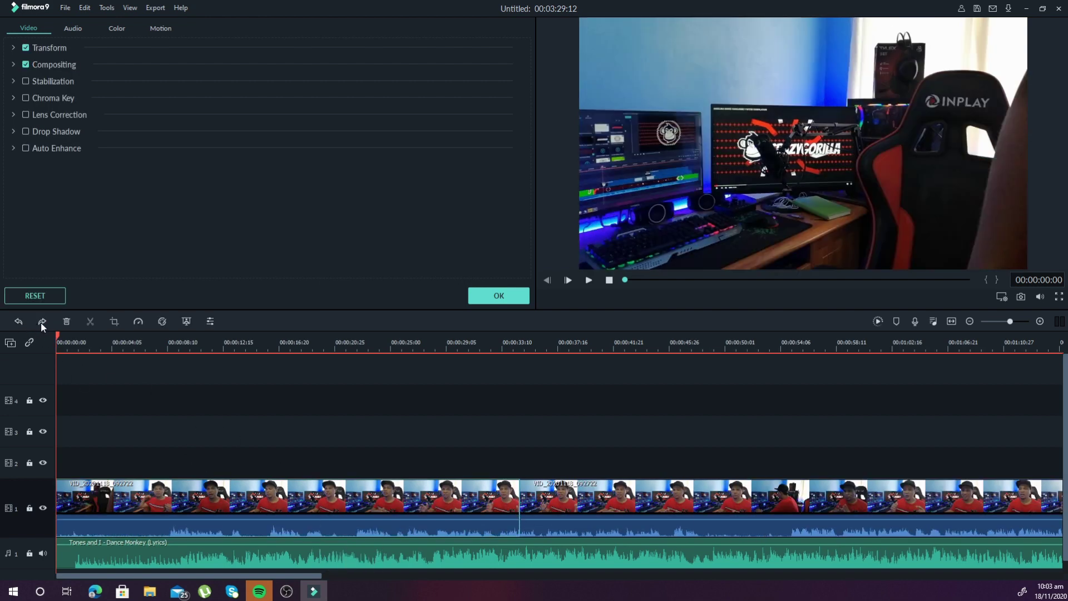
Step: Redo the deletion of the first clip part and close the music clip's audio settings
click(42, 322)
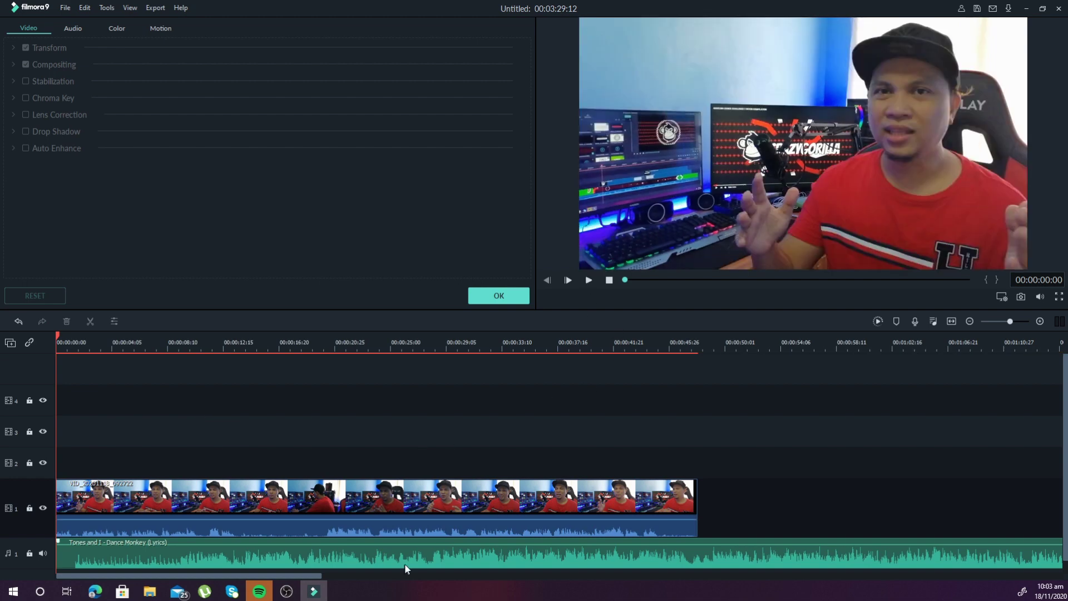
mouse_move(396, 505)
mouse_down()
mouse_move(416, 464)
mouse_move(404, 459)
mouse_move(398, 483)
mouse_up()
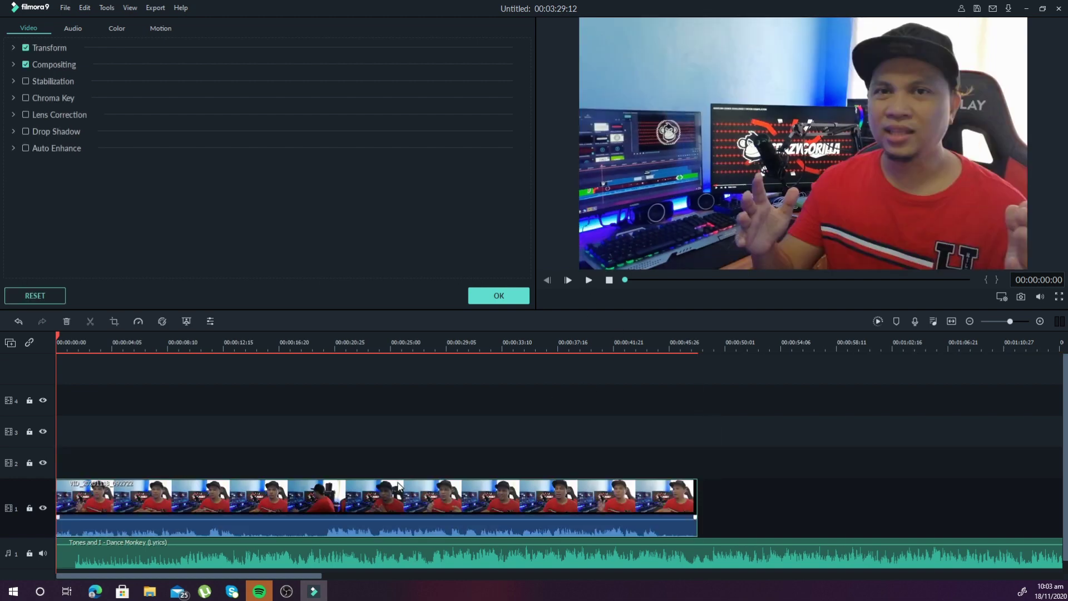
click(401, 547)
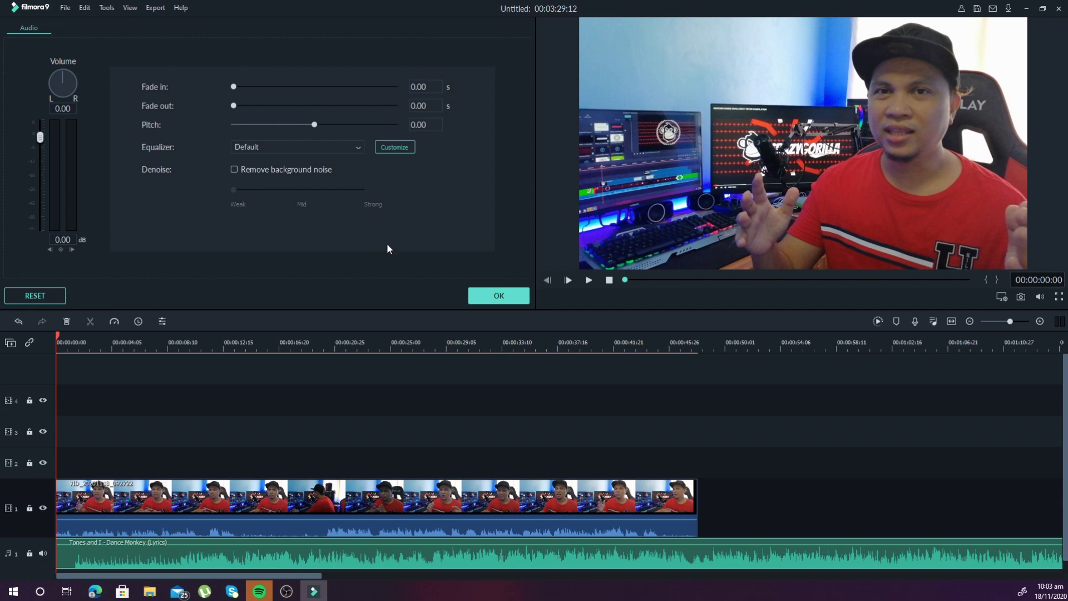
click(498, 297)
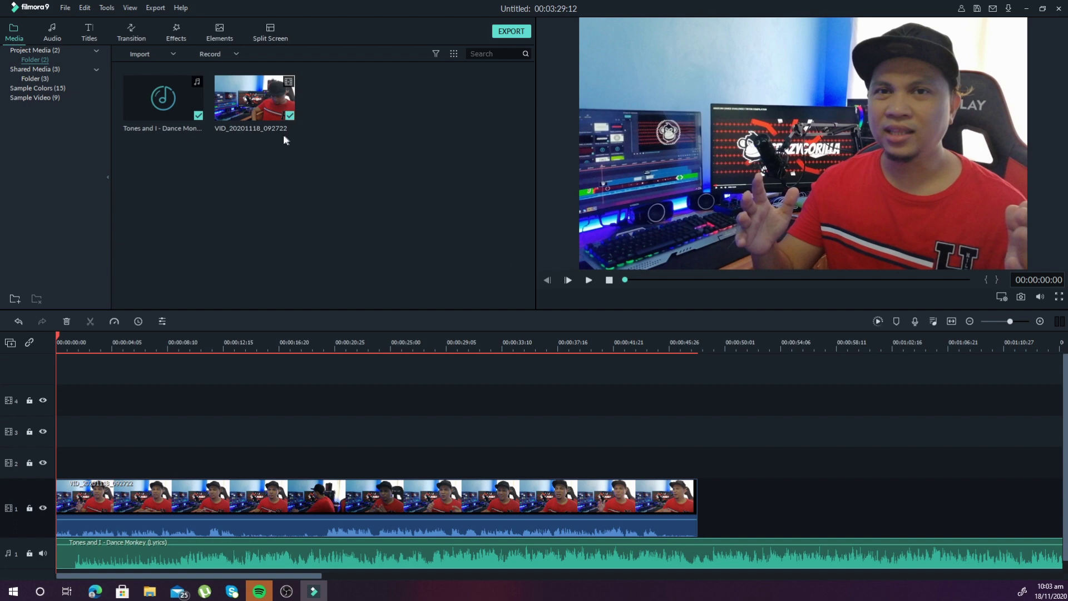
Step: Browse the title template categories and preview Title 1 and Title 2 in the Titles category
click(88, 34)
scroll(317, 151, down, 10)
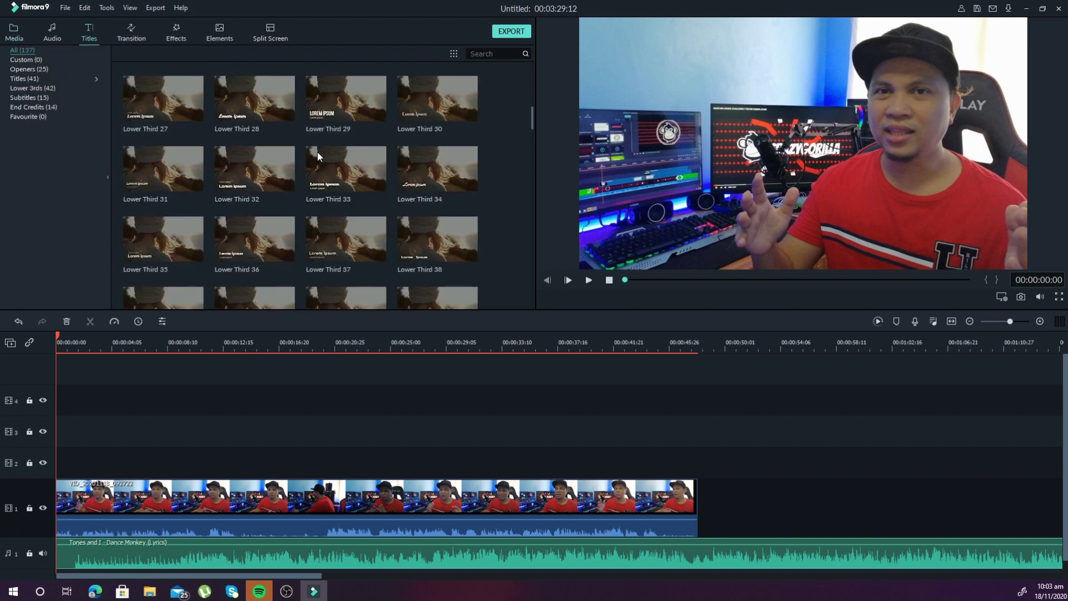
click(25, 107)
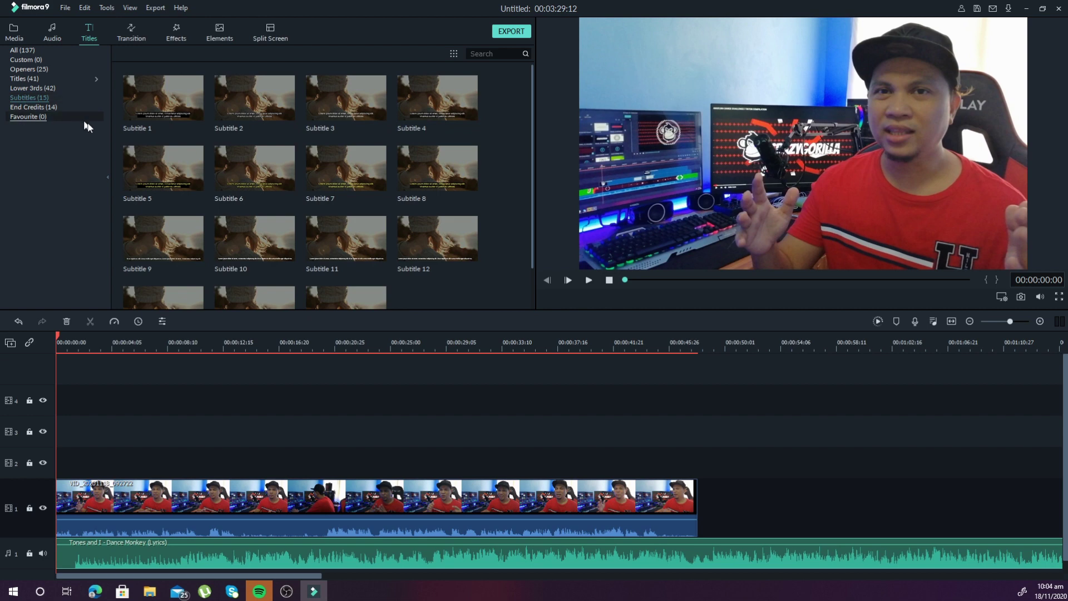
click(30, 79)
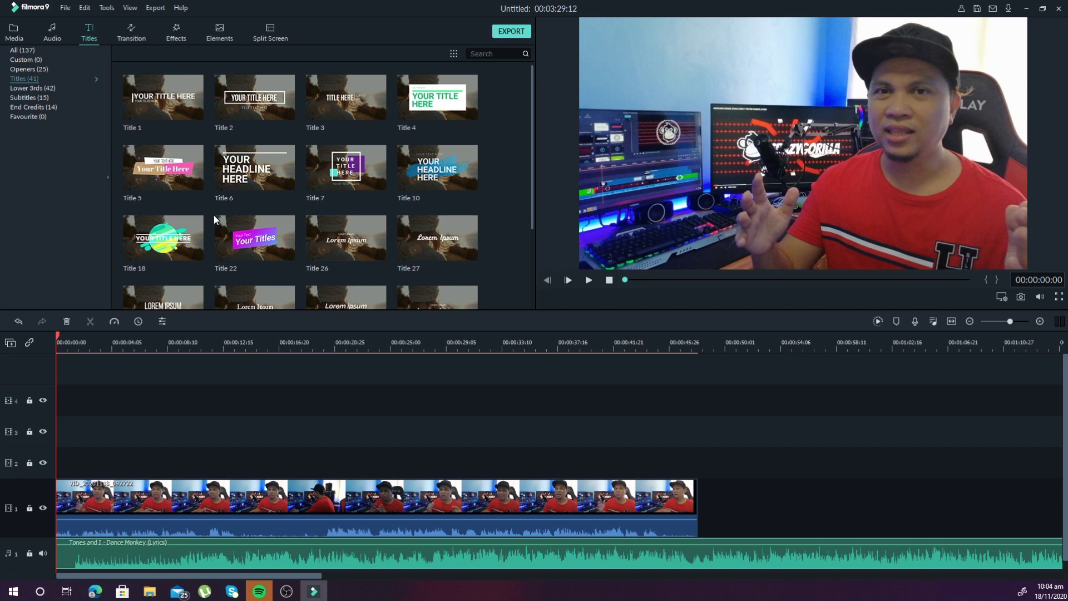
click(178, 109)
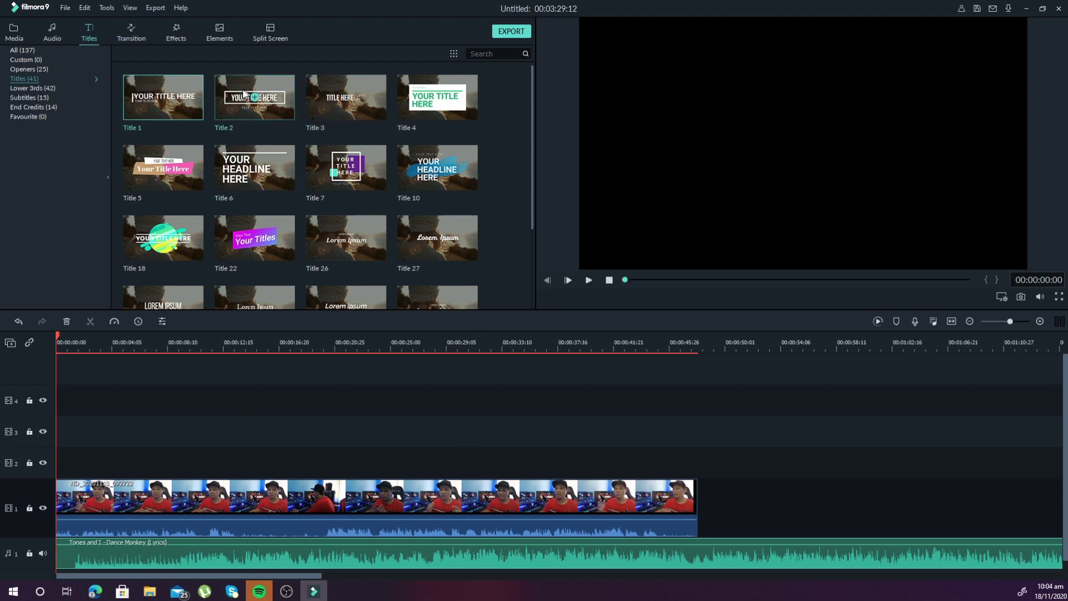
click(284, 112)
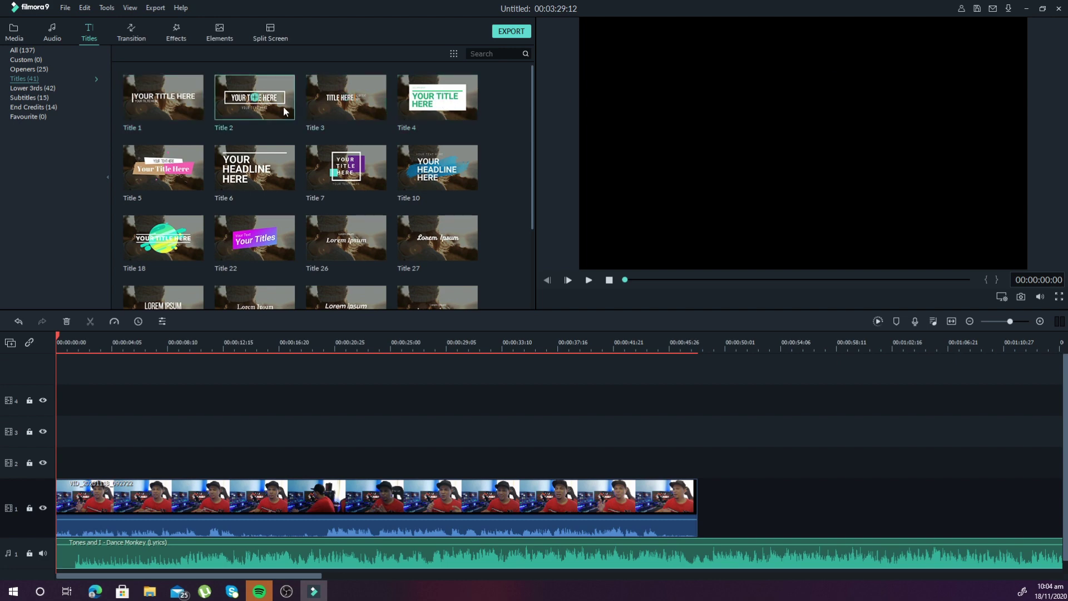
mouse_move(362, 108)
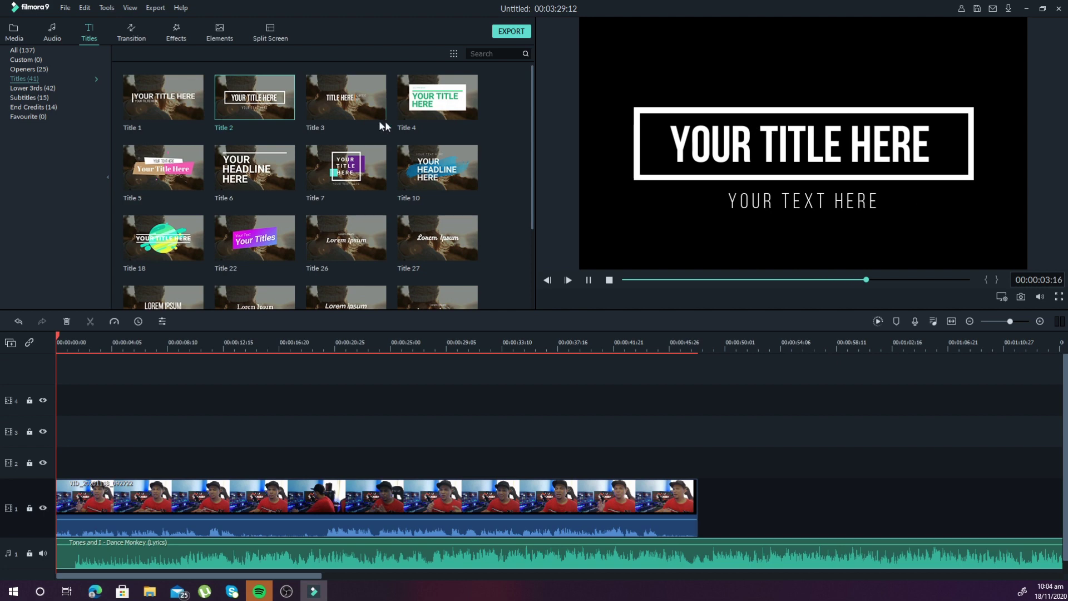
Step: Add the Title 2 template at the start of track 3 and play the opening frames
mouse_move(279, 98)
drag(284, 83, 60, 442)
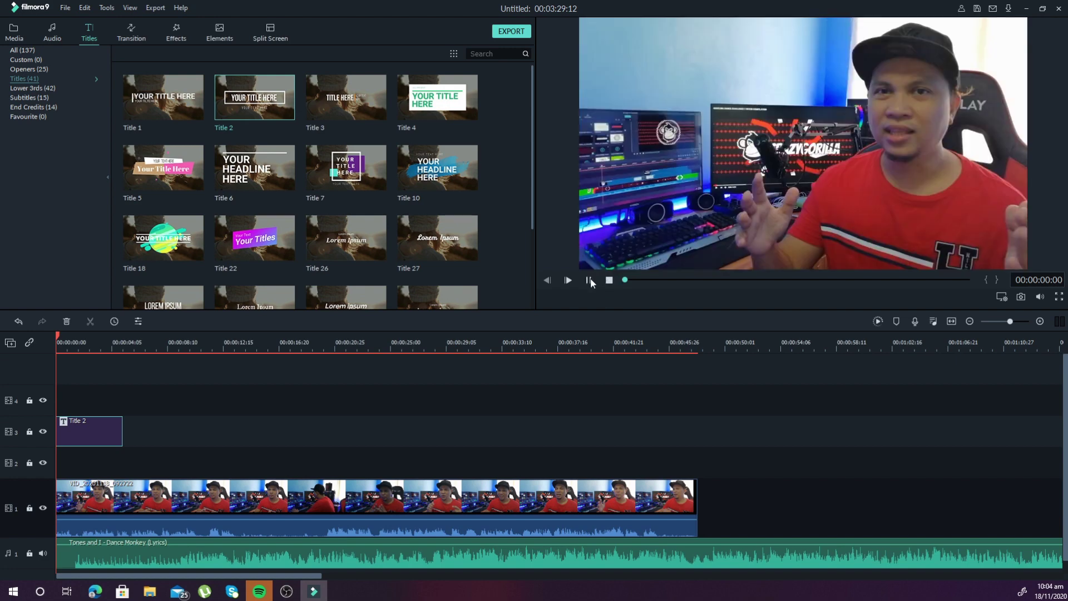
click(590, 281)
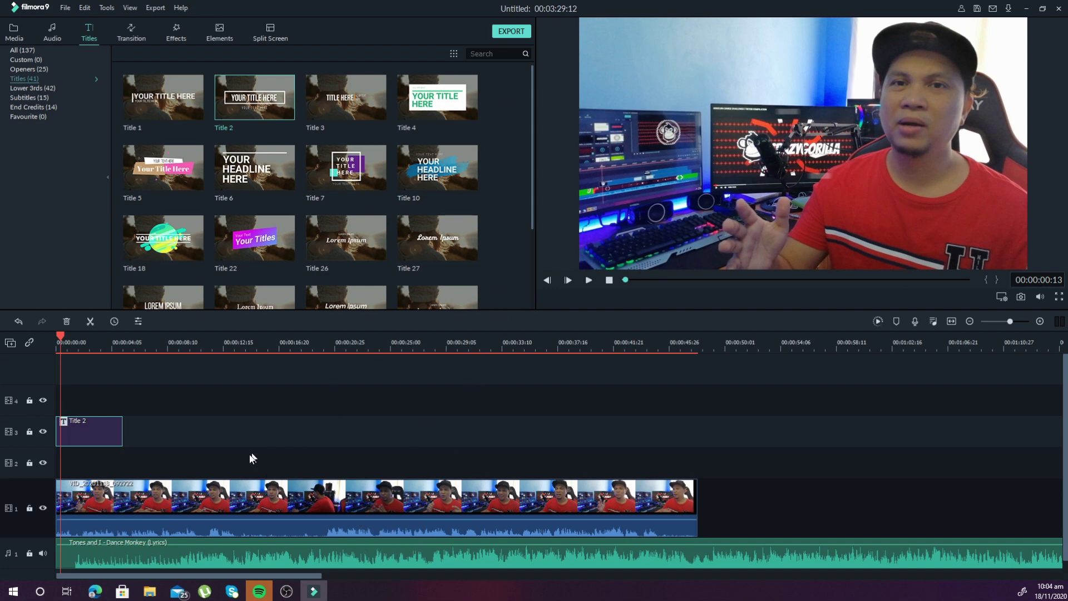
Step: Move the video clip above the title onto track 4 to preview the layering, and return it to track 1
drag(105, 429, 120, 453)
drag(128, 505, 148, 412)
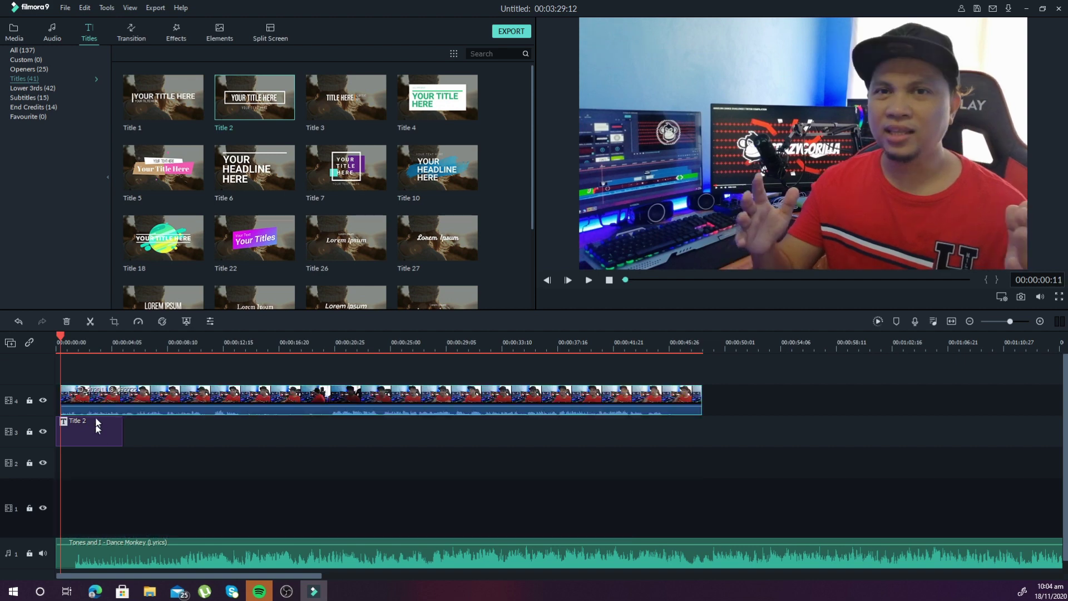
click(586, 280)
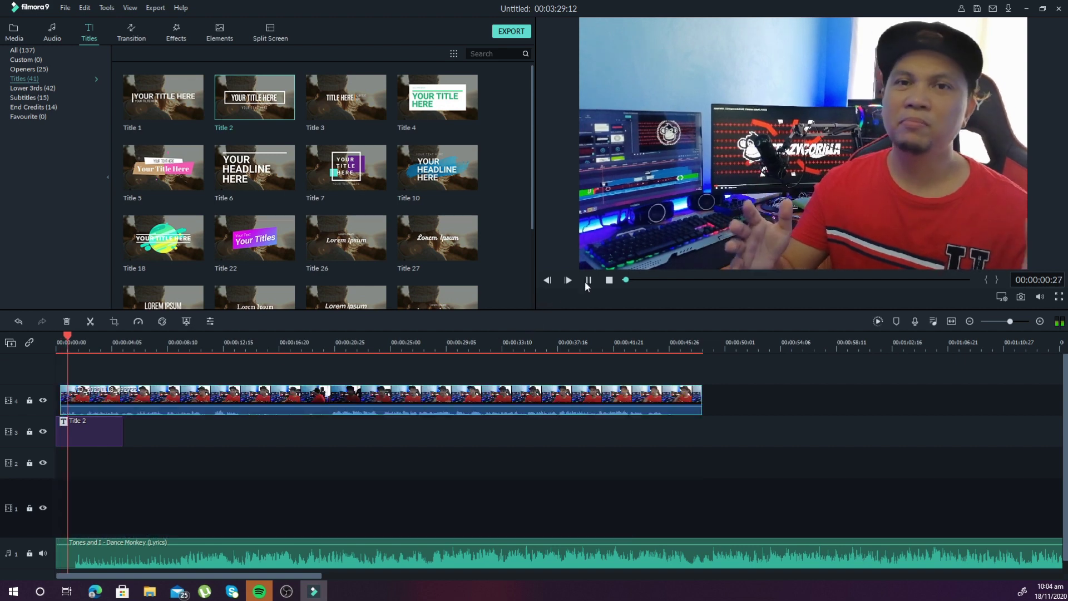
click(588, 281)
drag(363, 399, 345, 495)
Step: Move the Title 2 clip to the start of track 2, directly above the video
drag(89, 439, 115, 432)
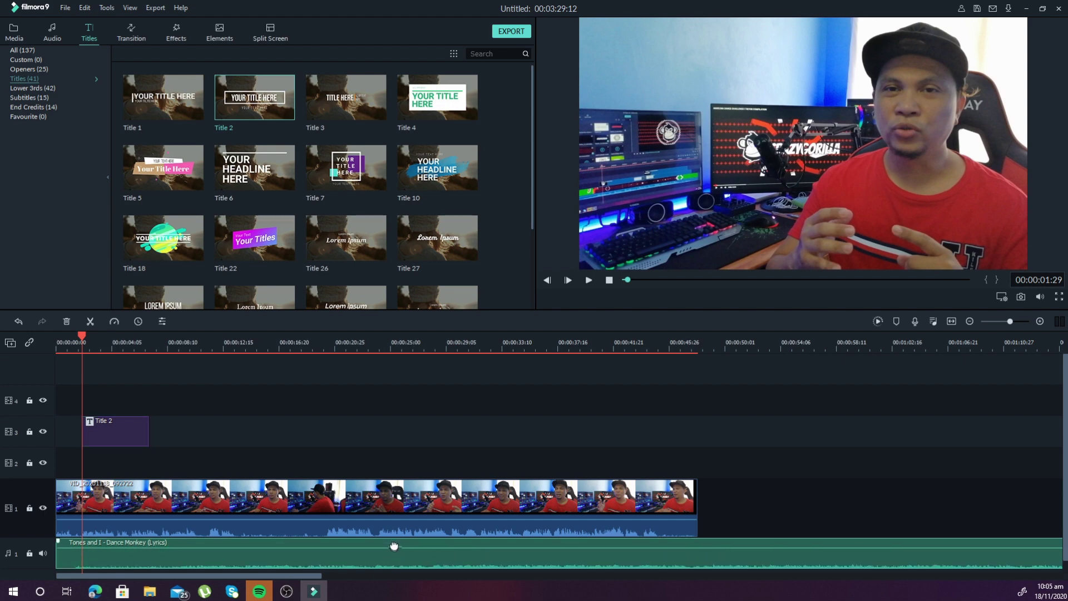
click(394, 546)
drag(125, 435, 96, 462)
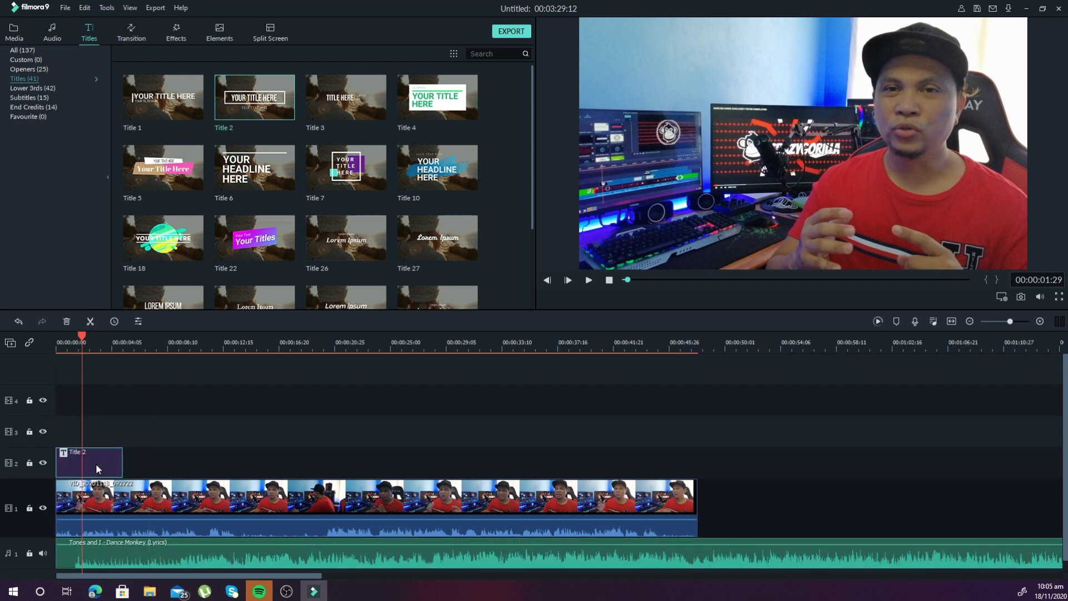
Step: Open the Title 2 clip for text editing, clear the YOUR TITLE HERE placeholder and close the editor
double_click(96, 463)
click(924, 157)
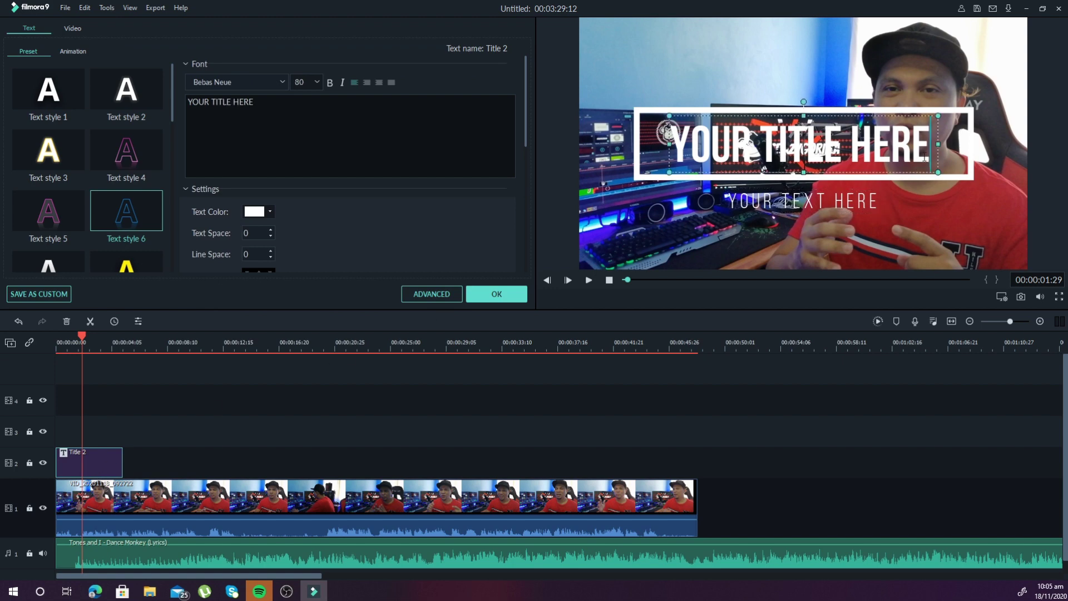
key(BackSpace)
key(BackSpace)
key(BackSpace)
key(BackSpace)
key(BackSpace)
key(BackSpace)
key(BackSpace)
key(BackSpace)
key(BackSpace)
key(BackSpace)
key(BackSpace)
key(BackSpace)
key(BackSpace)
key(BackSpace)
key(BackSpace)
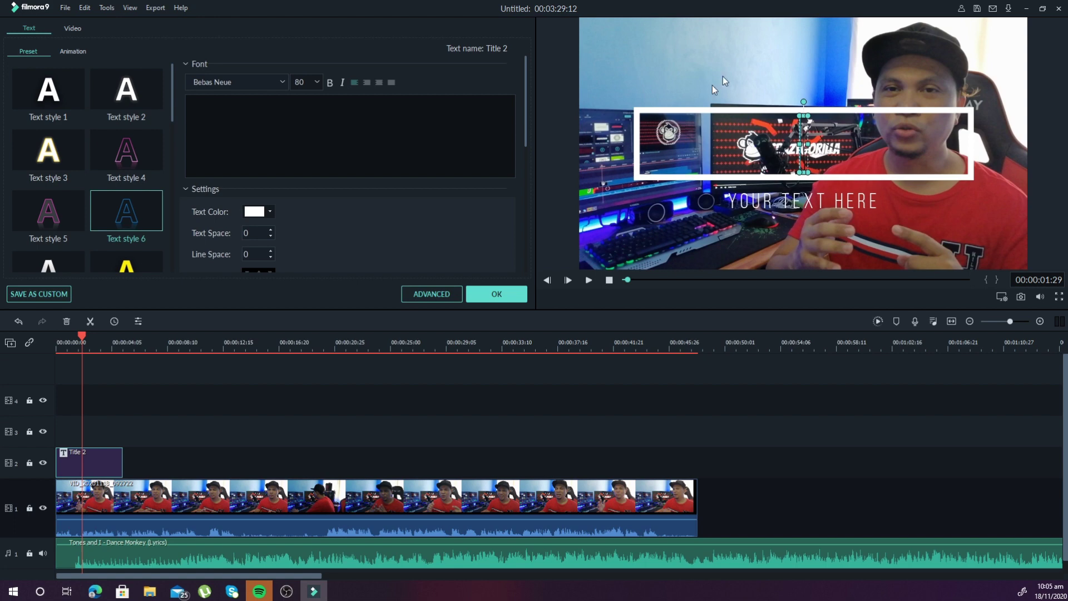
click(773, 75)
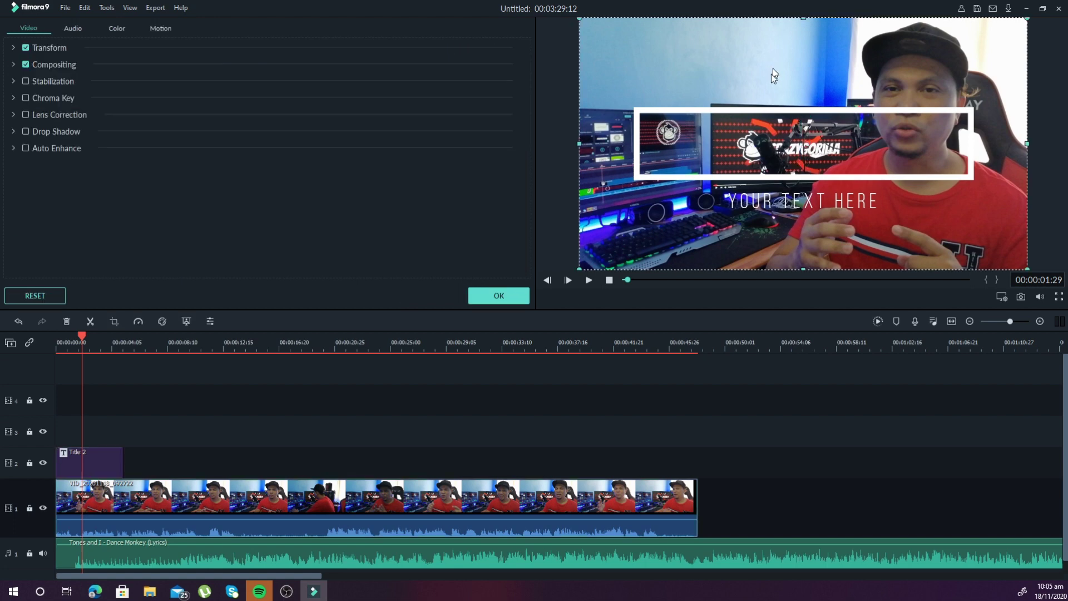
click(746, 149)
click(514, 298)
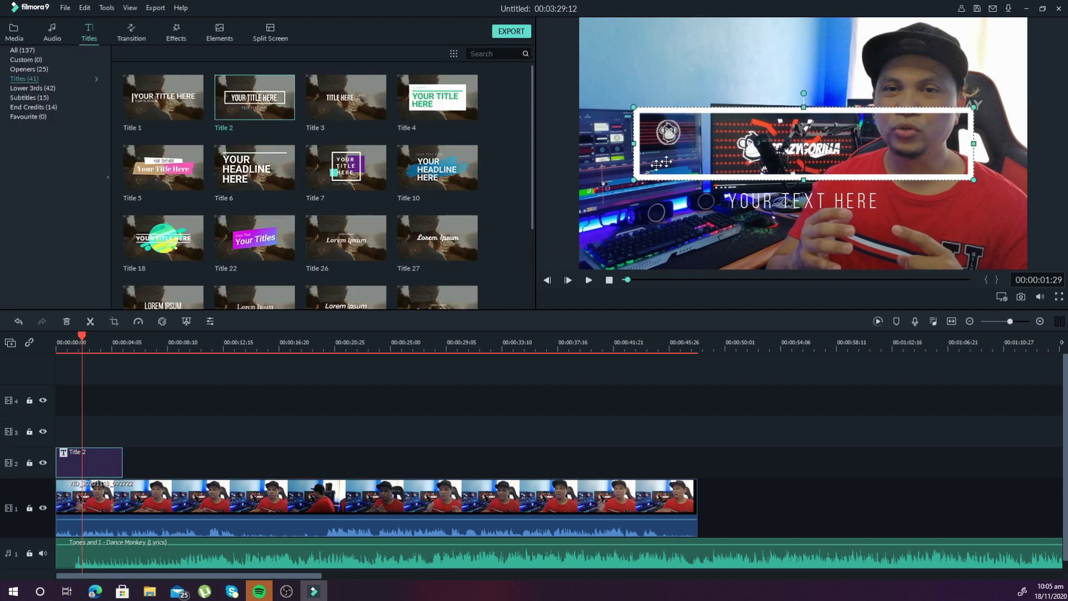
click(525, 294)
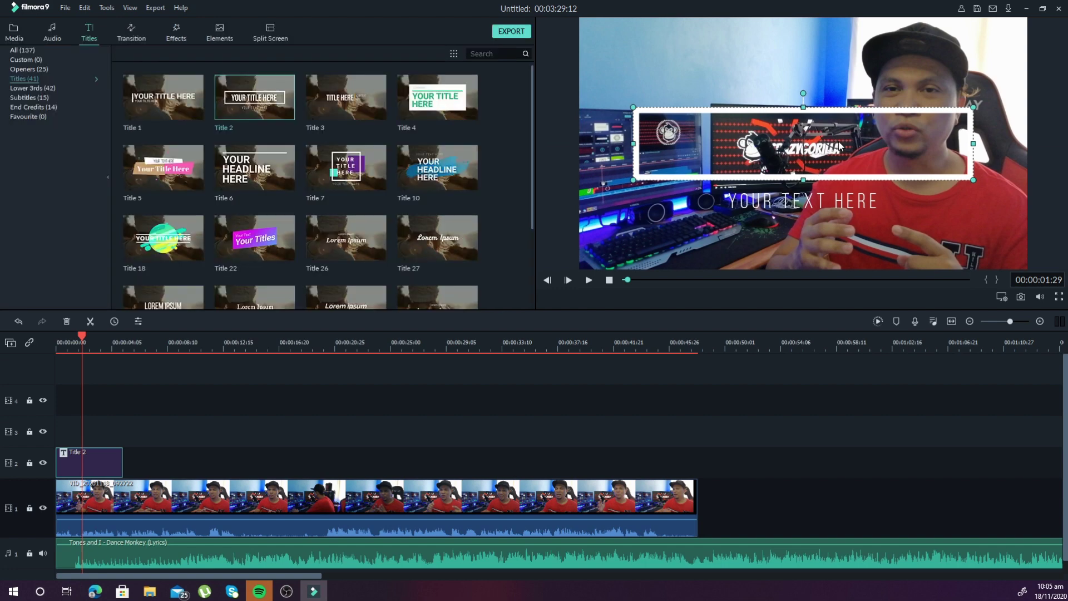
Step: Reopen the empty main title text inside the white frame and set it to "FILMORA TuTORIAl"
double_click(796, 145)
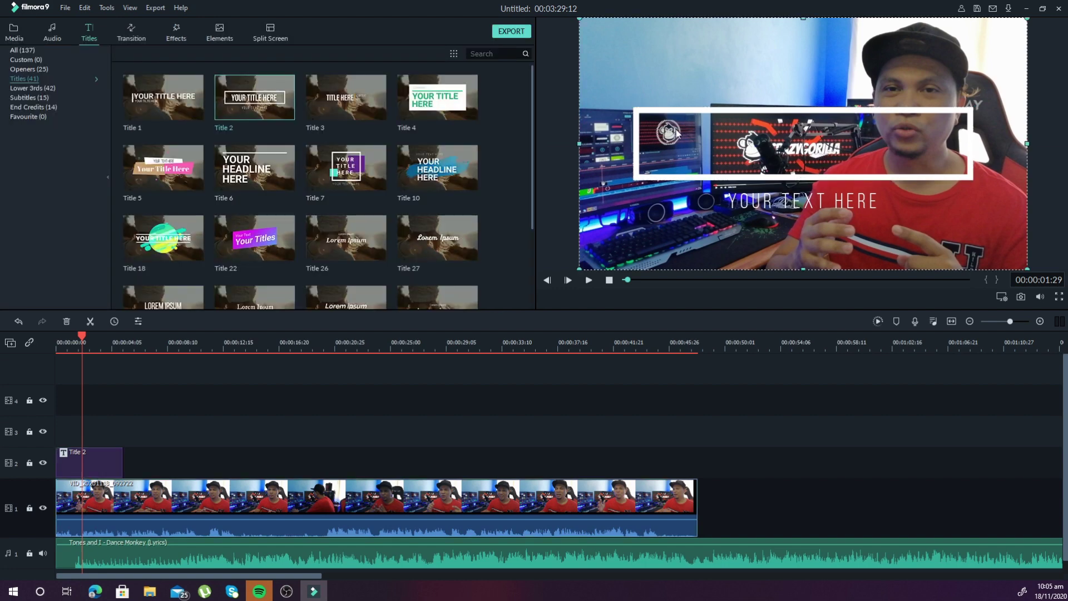
text(FILMORA)
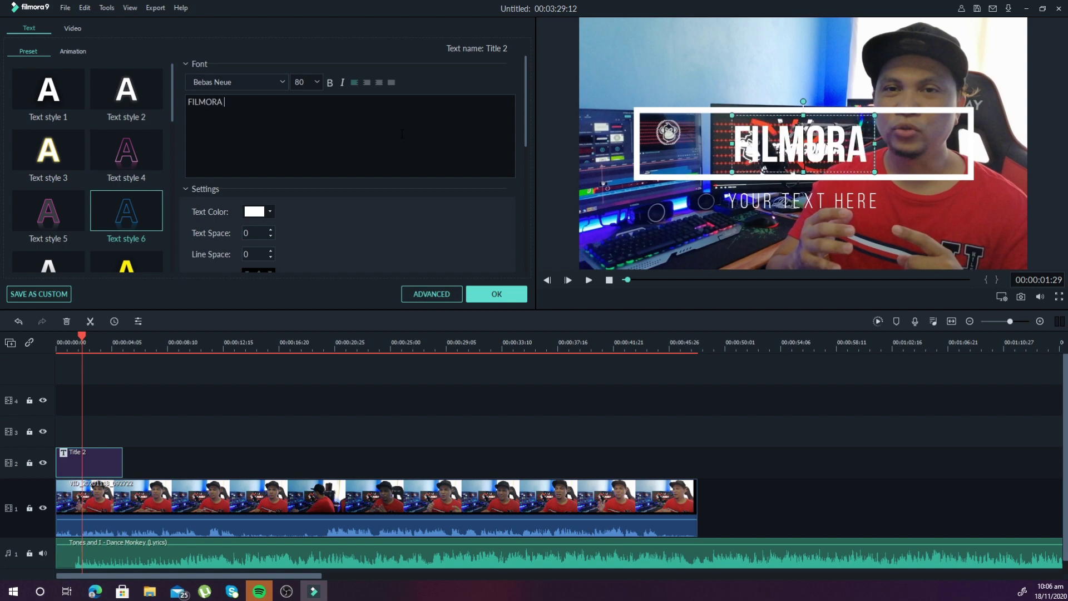
text( T)
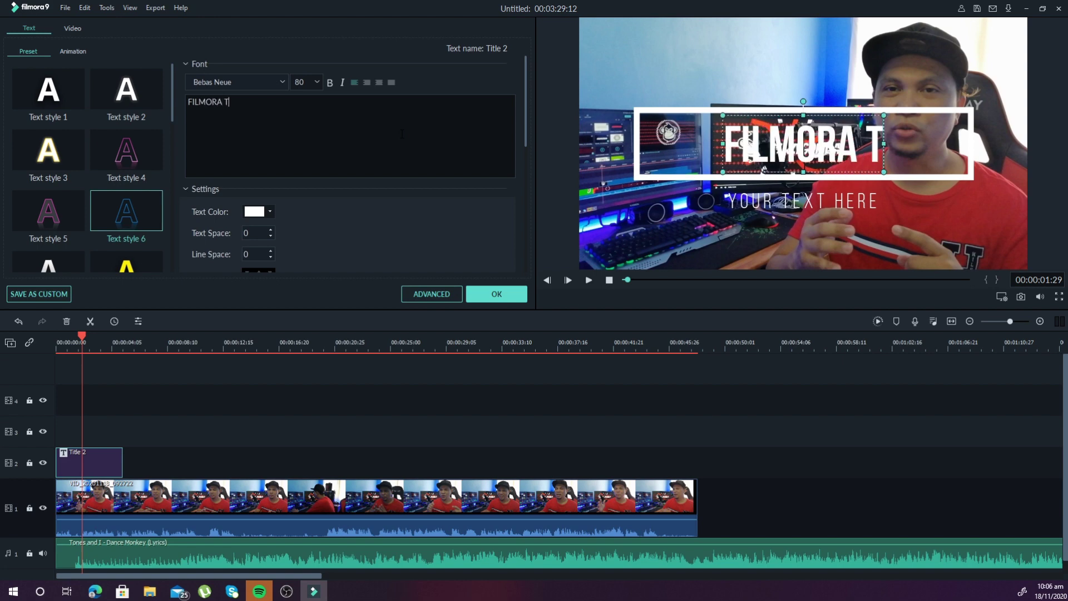
key(BackSpace)
text(TuTO)
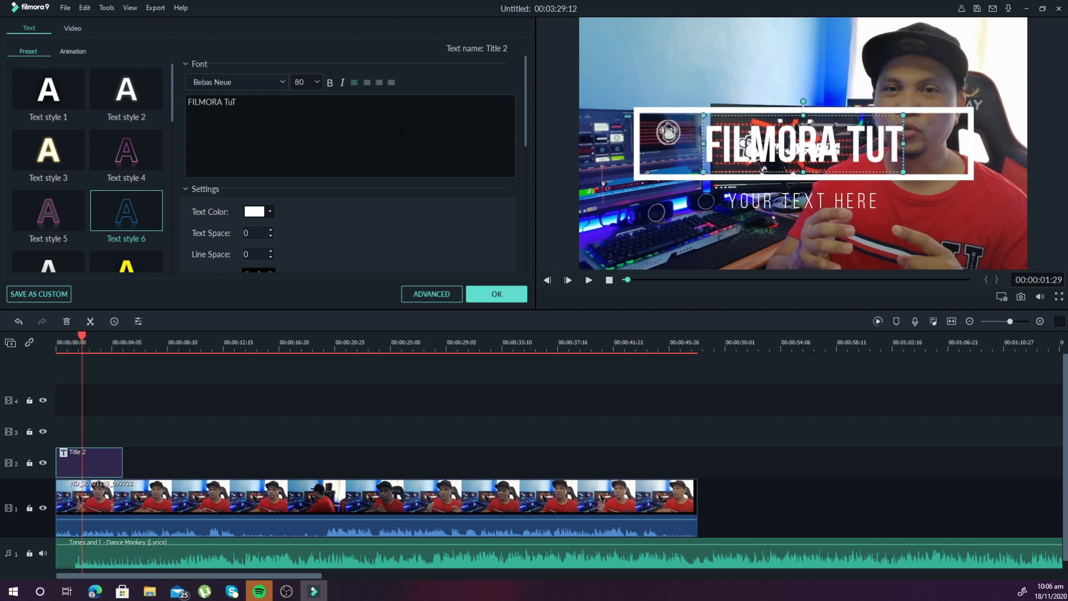
text(RIAl)
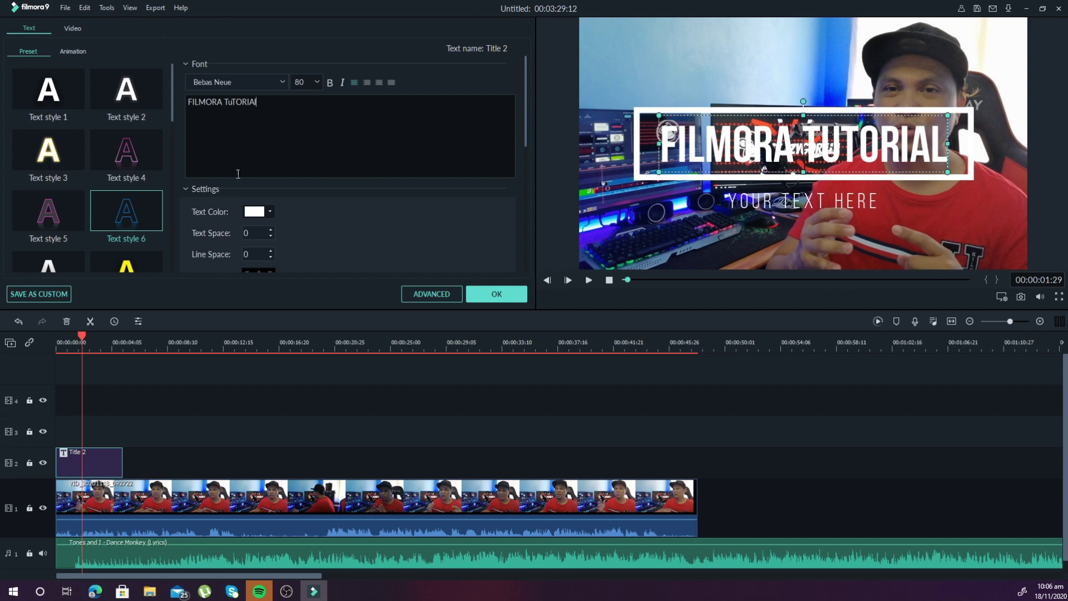
Step: Replace the YOUR TEXT HERE placeholder below the frame with "1st vlog!"
click(796, 200)
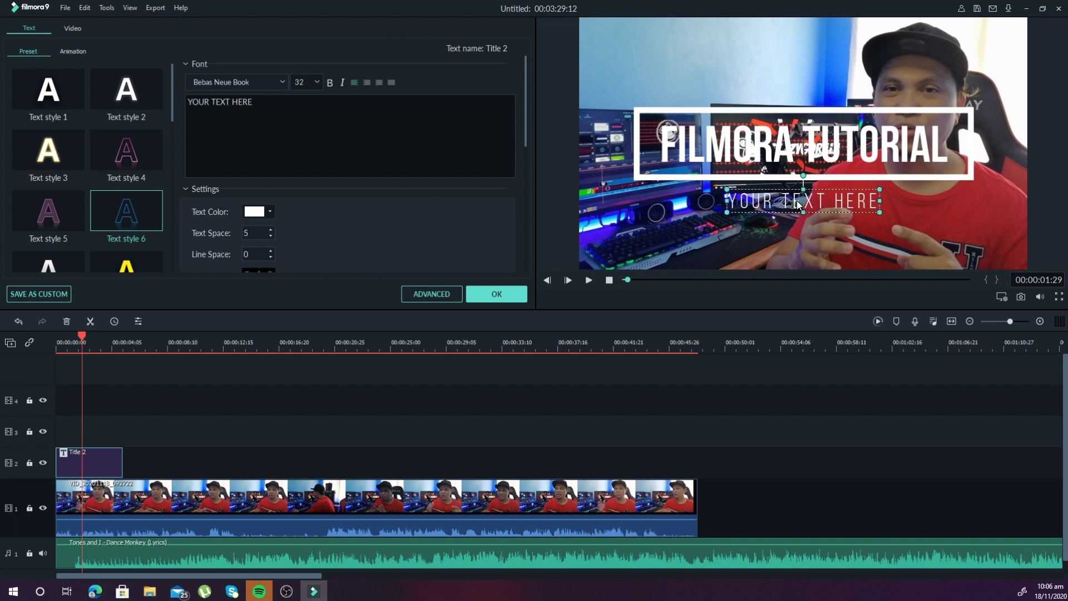
key(BackSpace)
key(BackSpace)
key(BackSpace)
key(BackSpace)
key(BackSpace)
key(BackSpace)
key(BackSpace)
key(BackSpace)
key(BackSpace)
key(BackSpace)
key(BackSpace)
key(BackSpace)
key(BackSpace)
text(!)
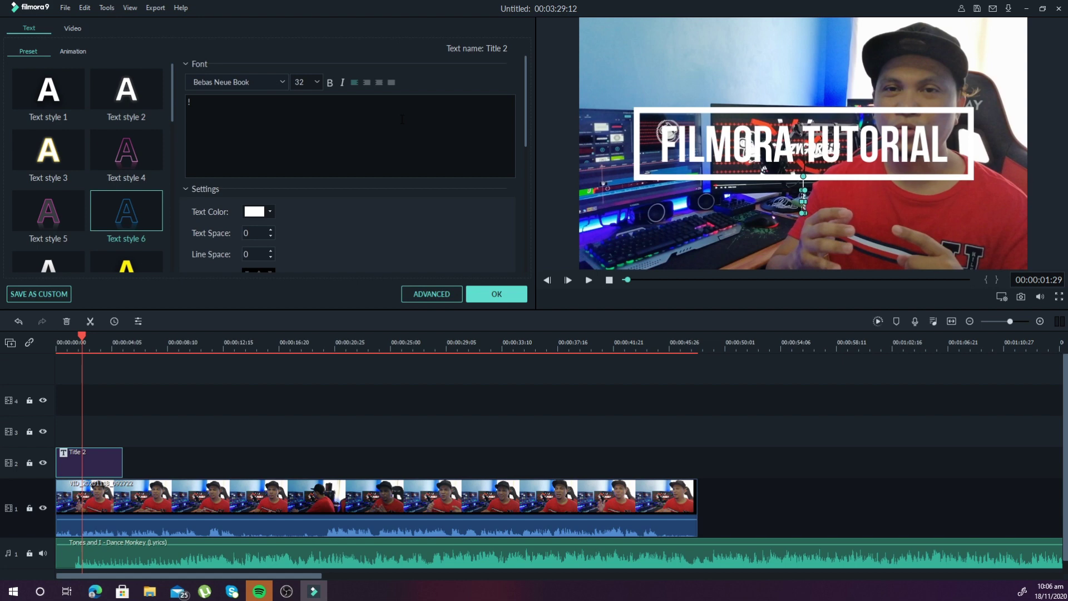
key(BackSpace)
text(1st vlog)
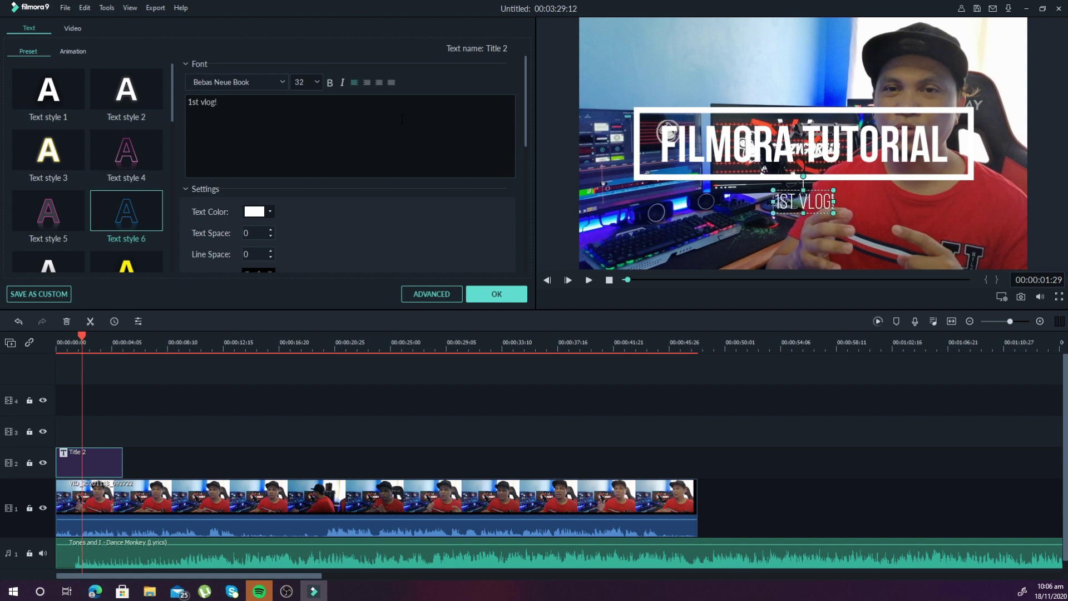
Step: Try the Text style 1 preset on the main title and apply Text style 3 instead
click(885, 208)
click(863, 157)
click(894, 89)
click(861, 132)
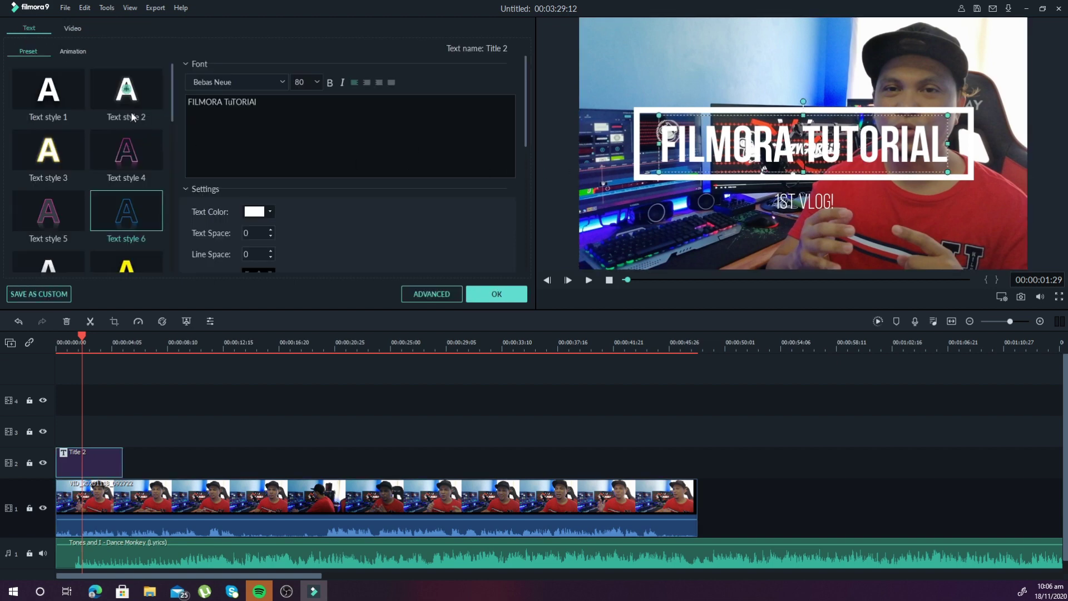
click(29, 49)
click(45, 102)
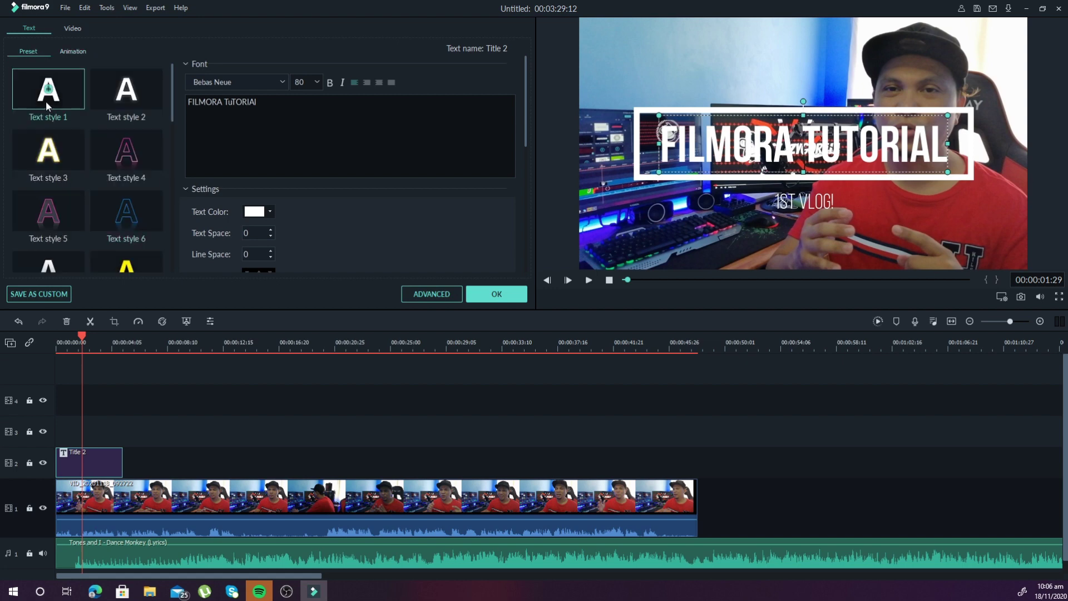
click(48, 152)
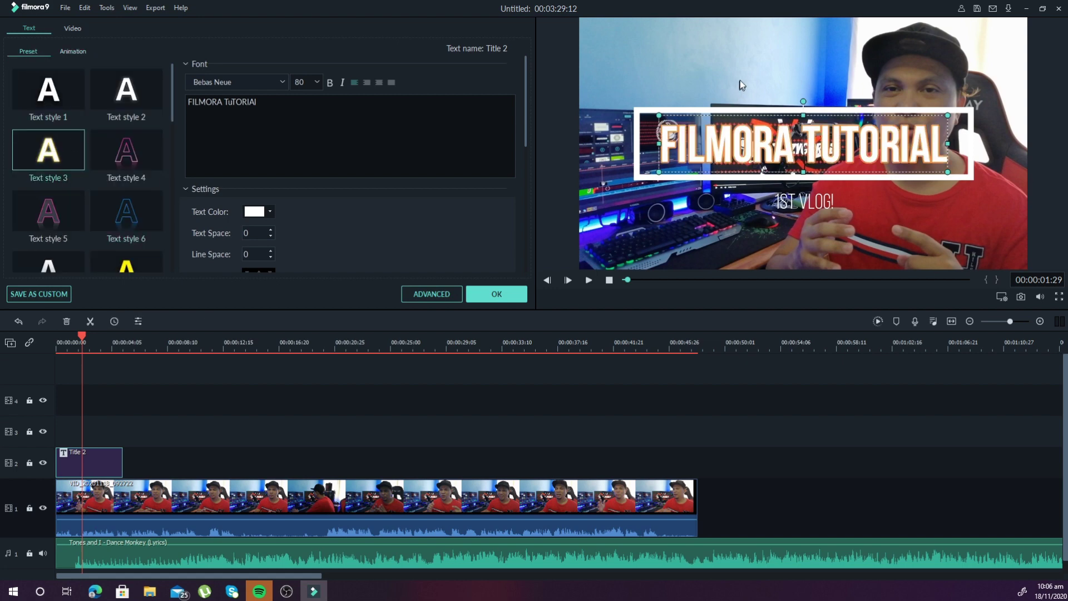
Step: Apply the Text style 1 preset to the "1st vlog!" subtitle and check its font choices
click(874, 188)
click(815, 212)
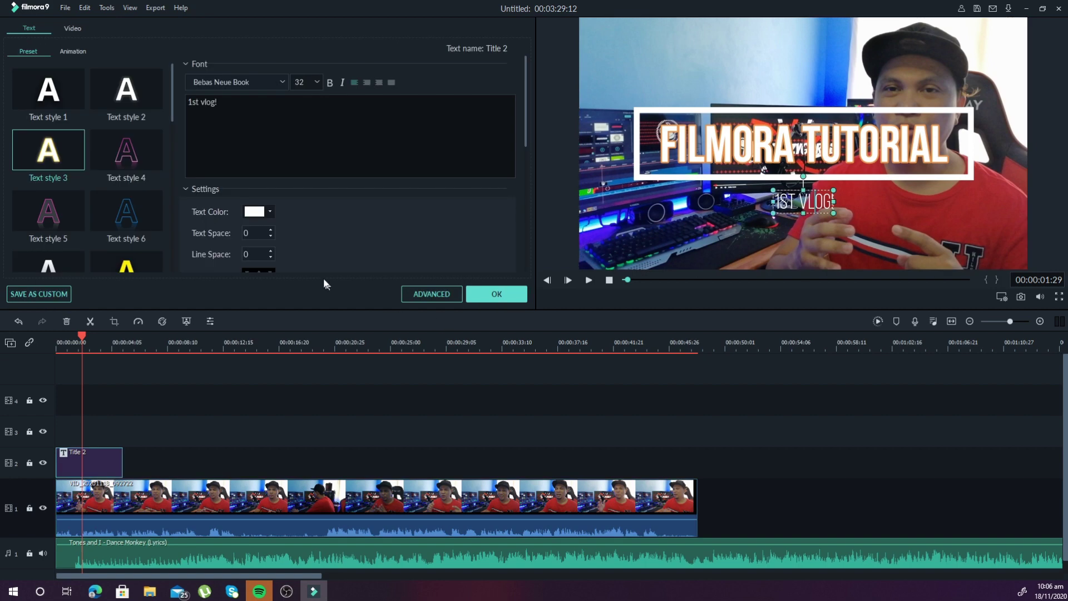
click(55, 102)
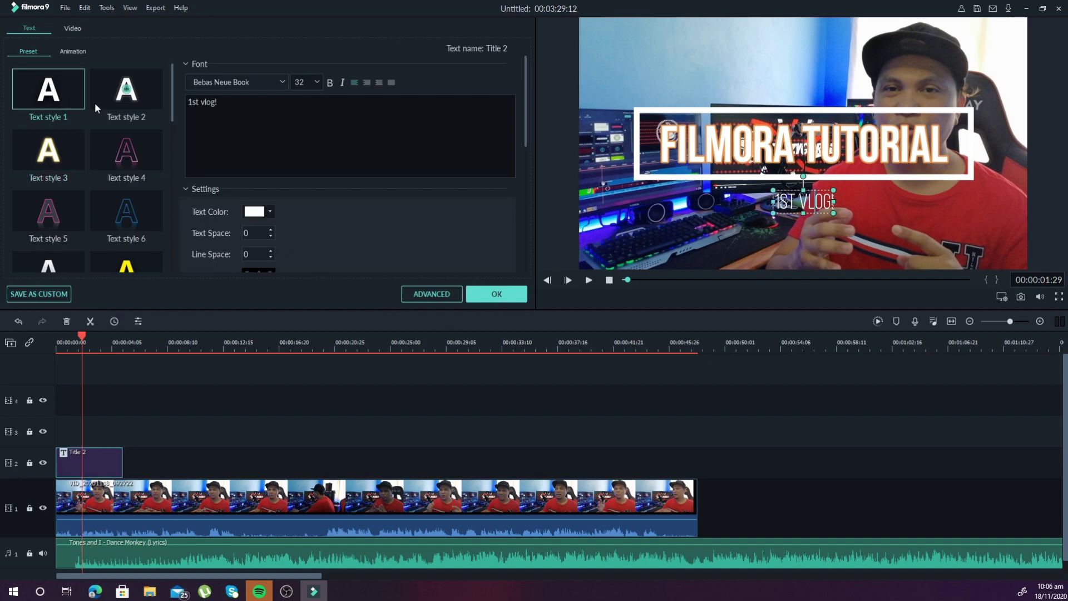
click(282, 82)
click(203, 64)
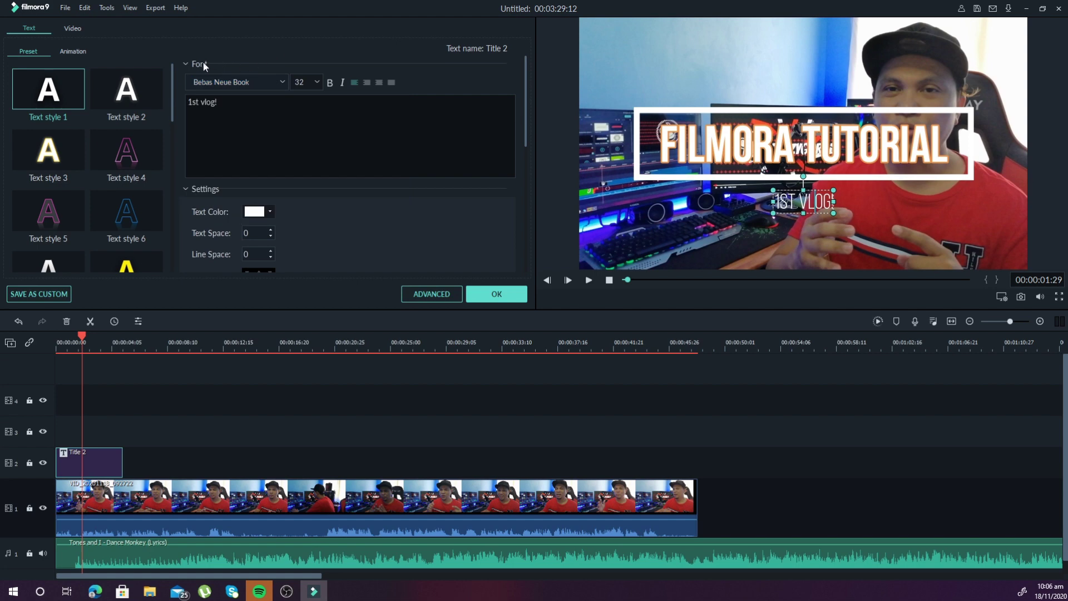
Step: Set the font of the "1st vlog!" subtitle to Berlin Sans FB Negreta
click(284, 87)
click(282, 96)
click(279, 79)
click(279, 79)
scroll(273, 149, down, 2)
click(273, 151)
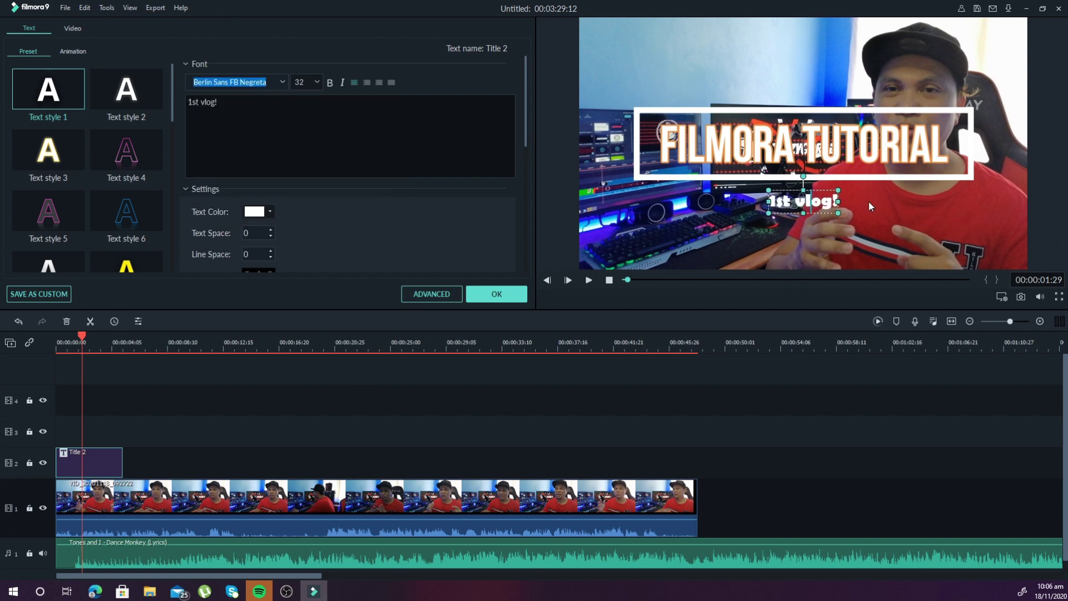
Step: Enlarge the text box of the "1st vlog!" subtitle below the white frame and deselect the title elements
drag(843, 213, 896, 233)
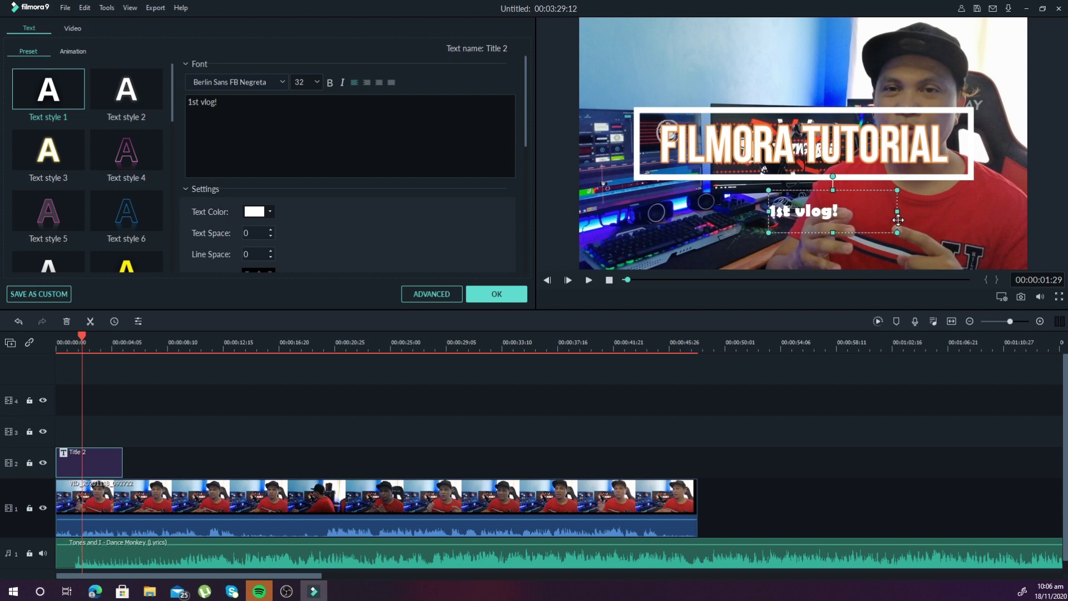
click(859, 183)
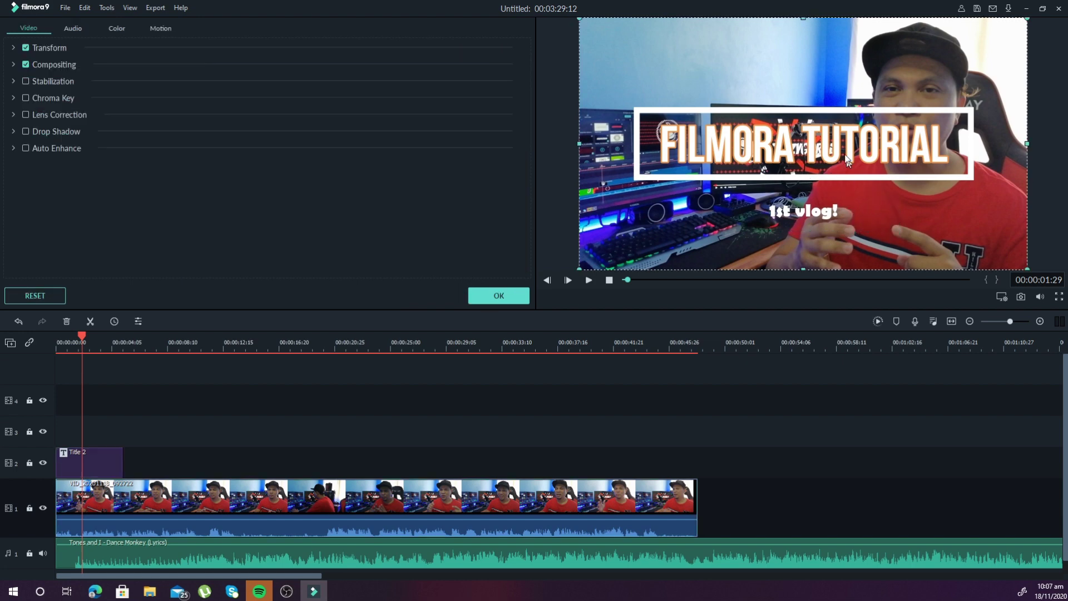
click(836, 126)
click(862, 111)
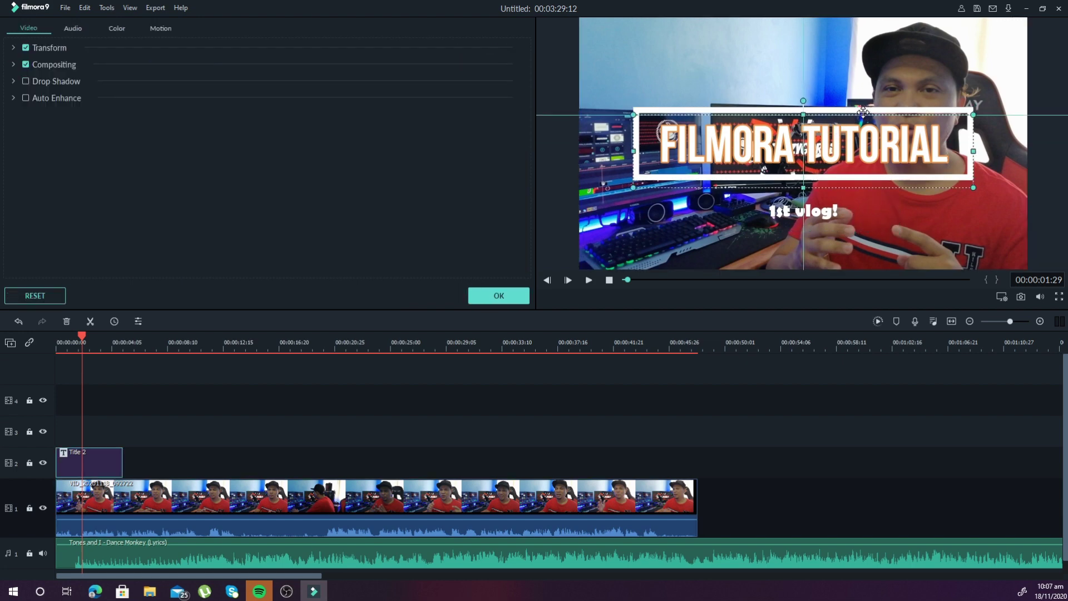
click(828, 212)
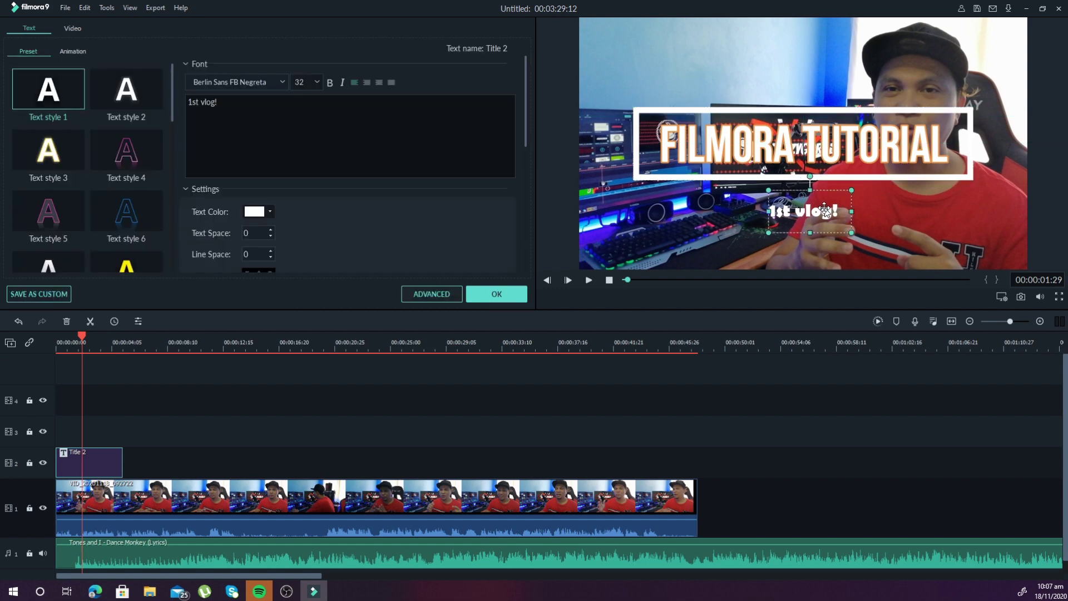
click(883, 208)
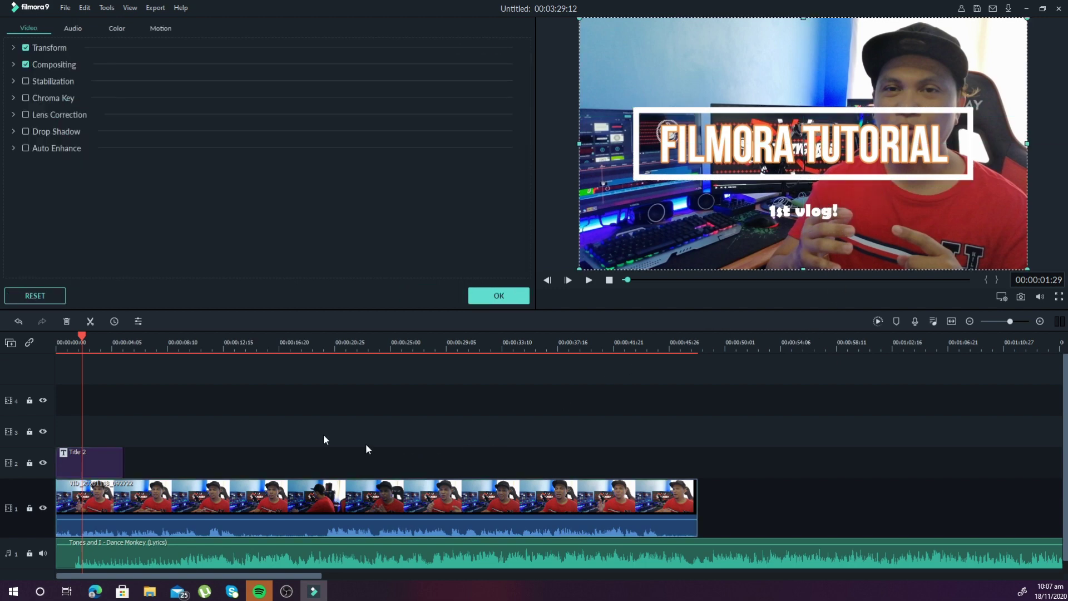
Step: Play the opening of the timeline from the start to preview the styled title animation
drag(83, 339, 57, 340)
click(586, 281)
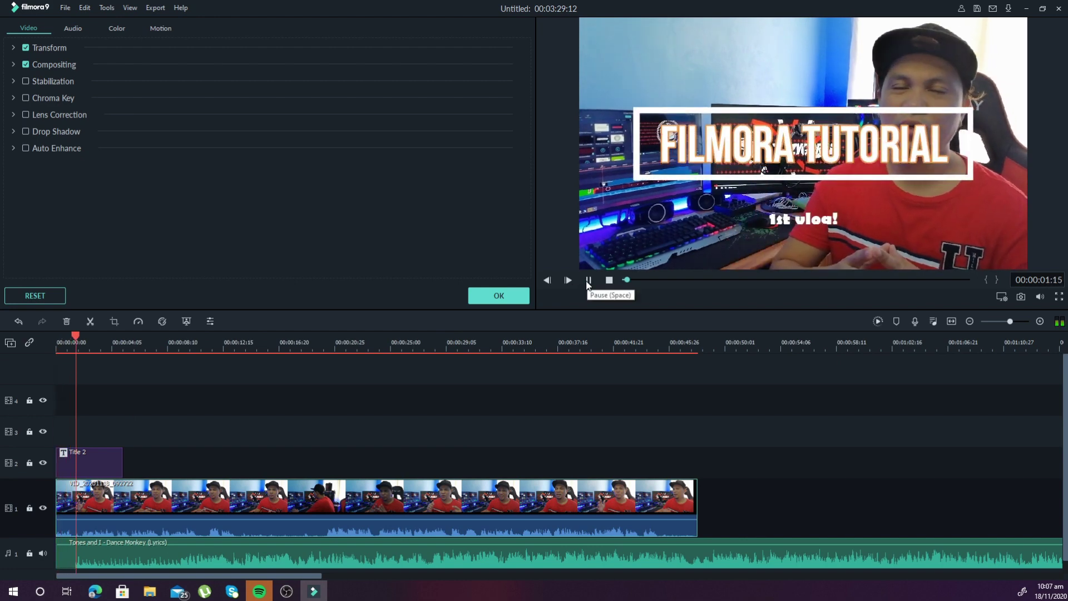
click(587, 281)
Step: Move the Title 2 clip along its track to start at about 00:00:02:10 and preview it from the beginning
double_click(111, 456)
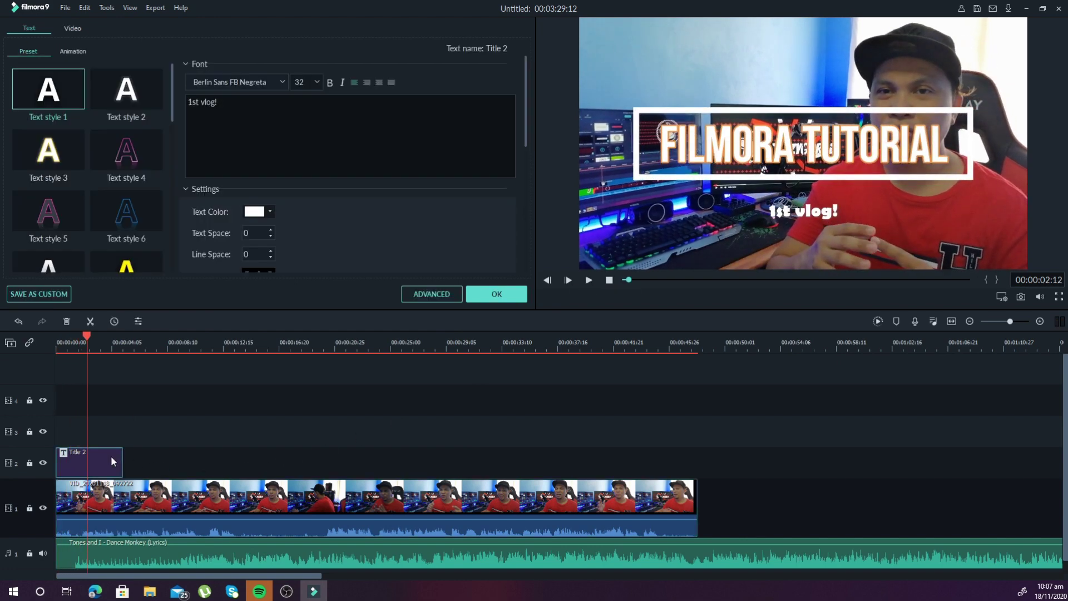
drag(121, 455, 146, 458)
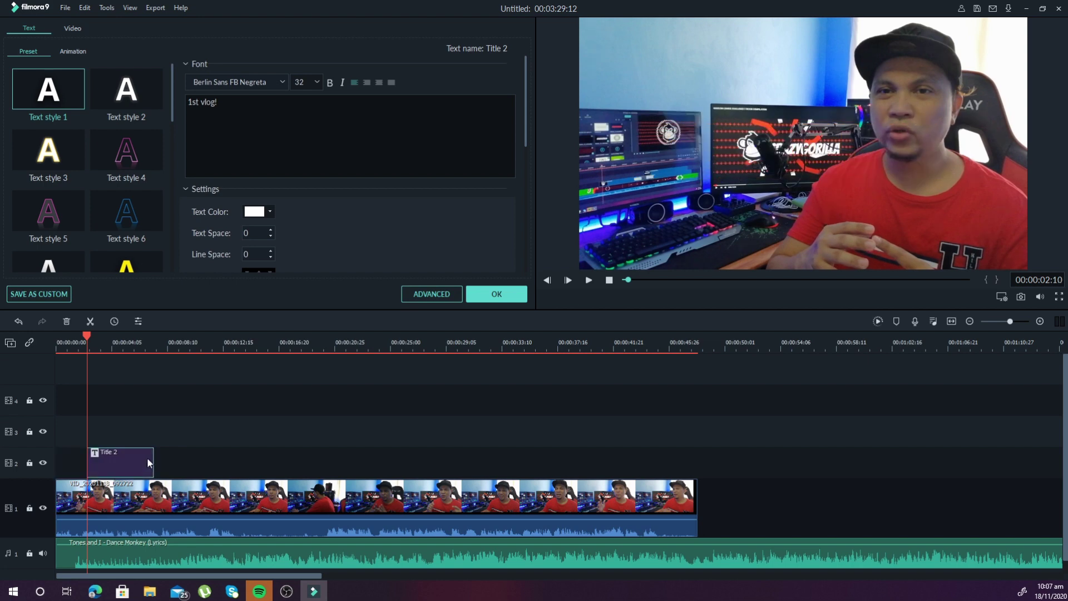
drag(84, 338, 31, 338)
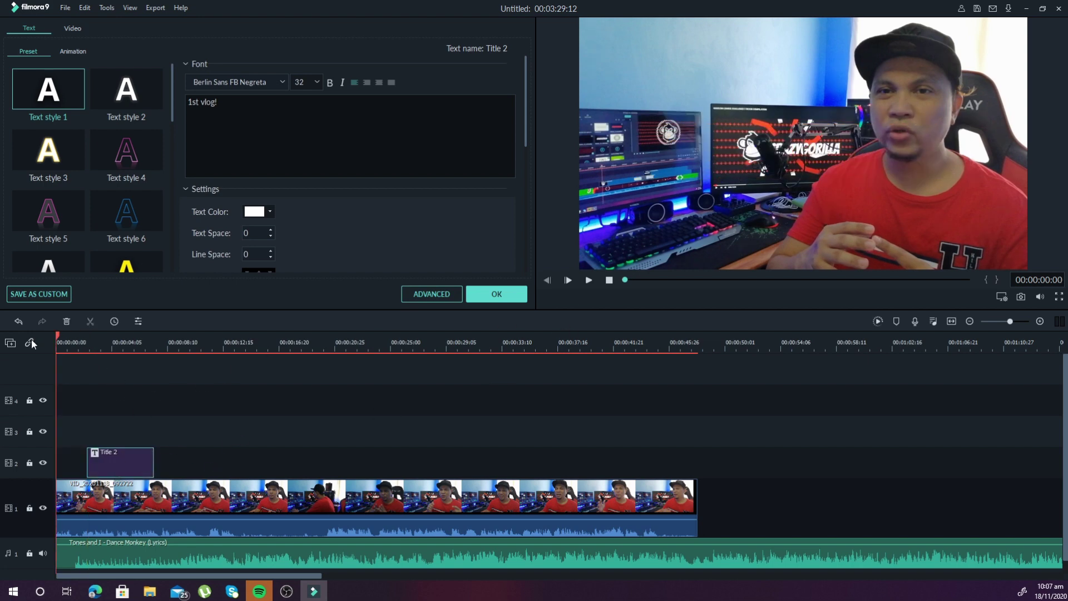
click(589, 280)
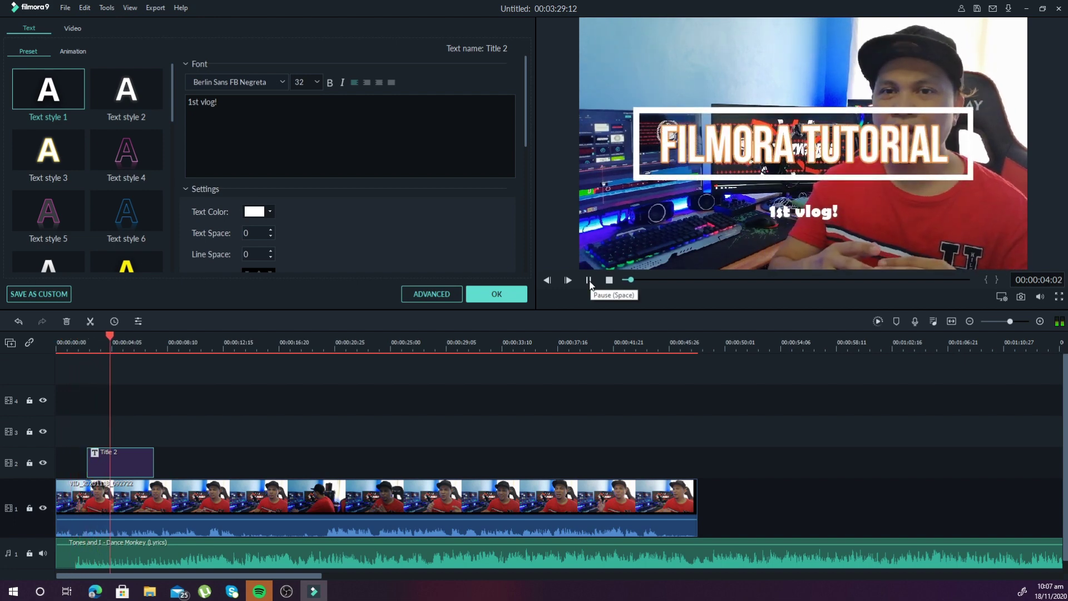
click(589, 280)
Step: Shift the music and video clips about one second later on the timeline and preview the opening
double_click(345, 554)
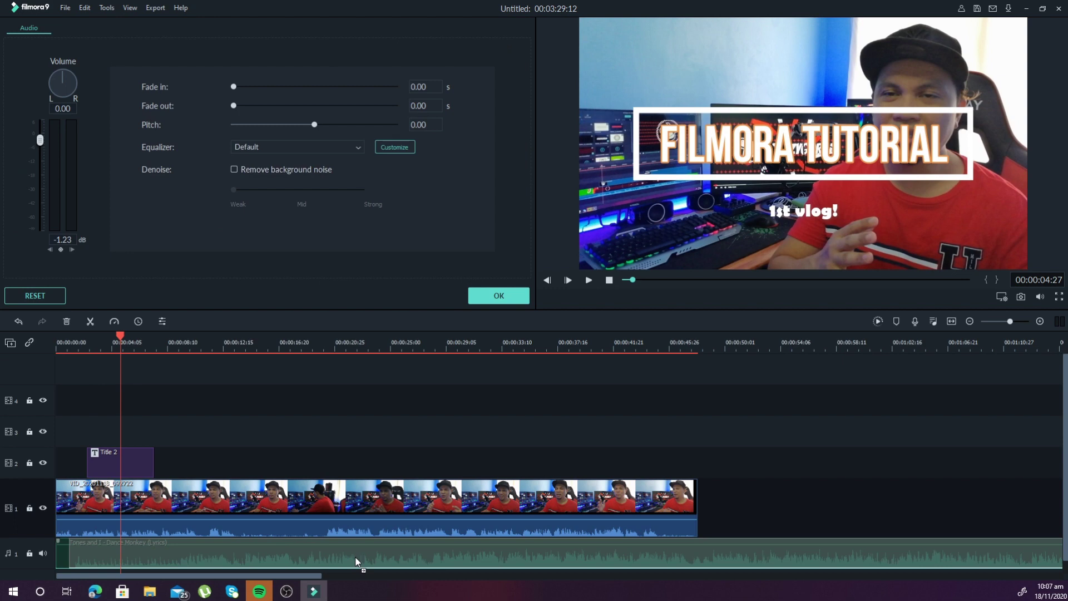
double_click(382, 508)
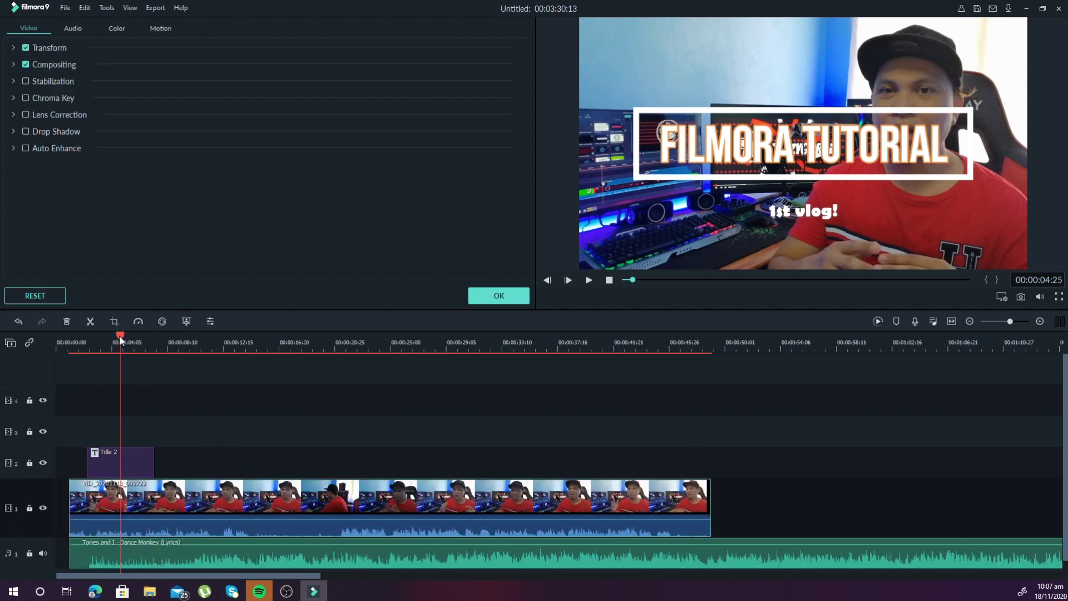
key(Home)
click(498, 296)
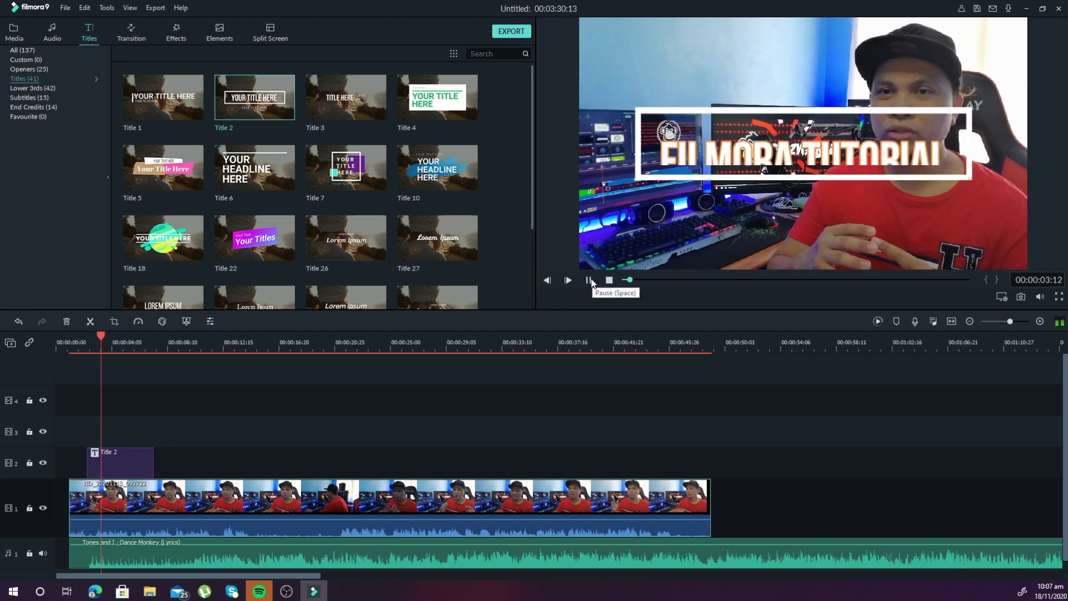
click(592, 280)
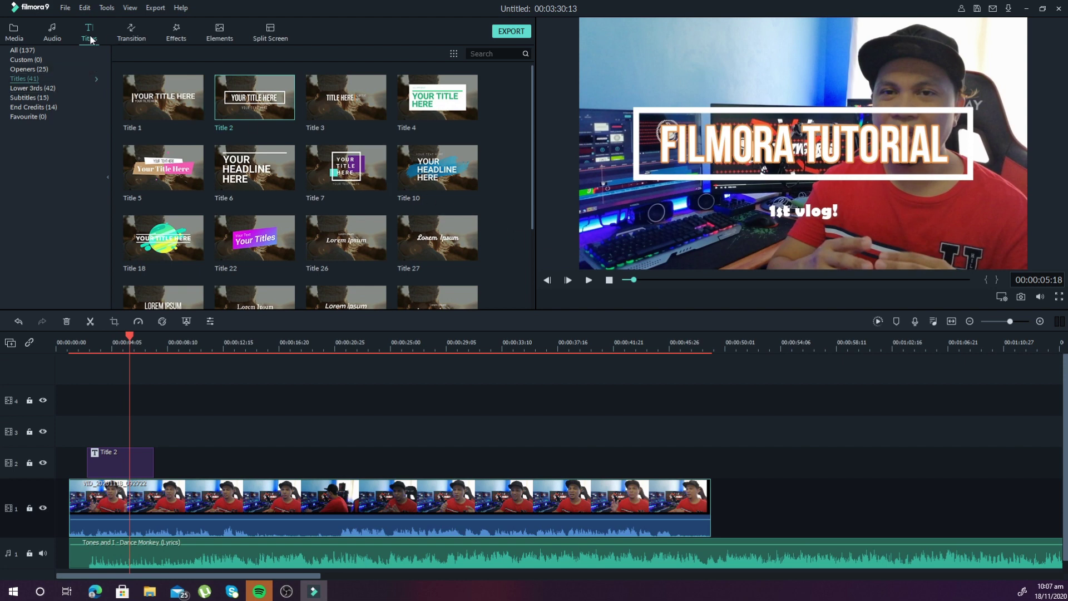
Step: Browse the available title templates and play the edited project from the start
scroll(451, 164, down, 5)
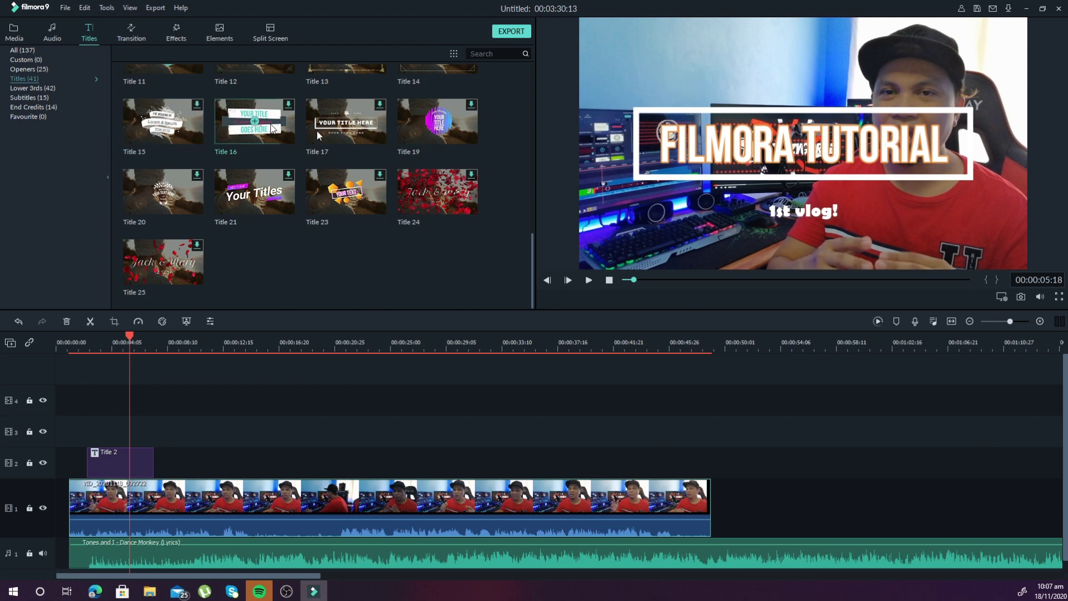
scroll(341, 232, up, 5)
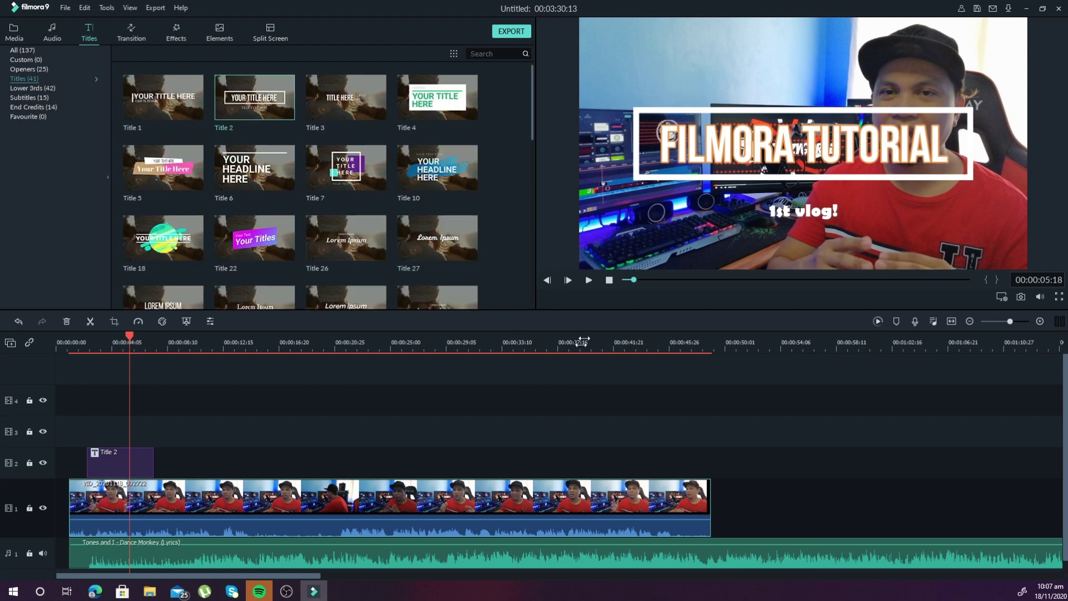
click(116, 341)
key(Home)
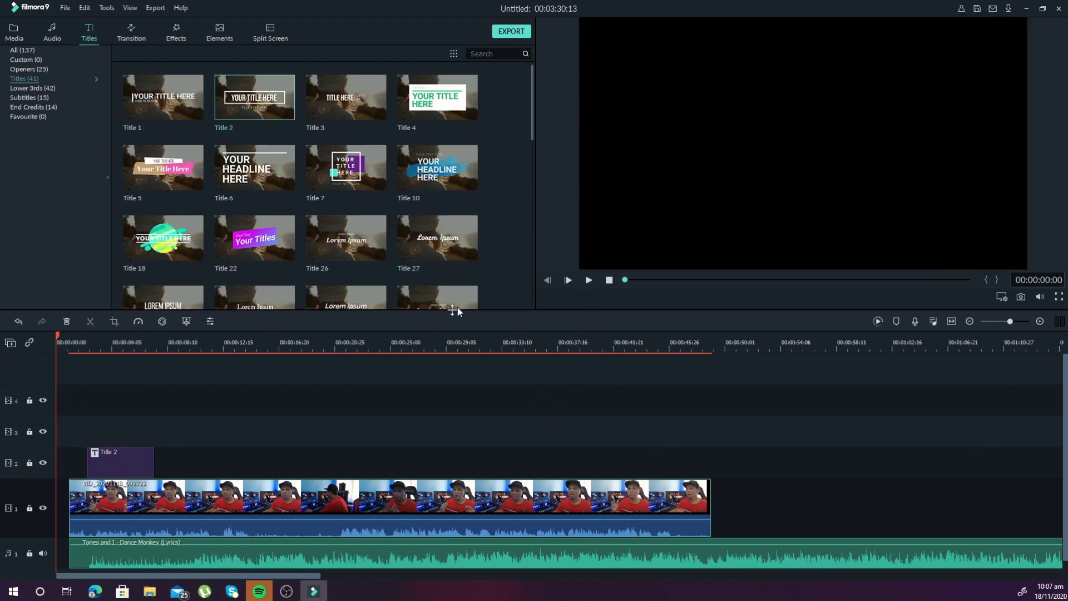
click(586, 281)
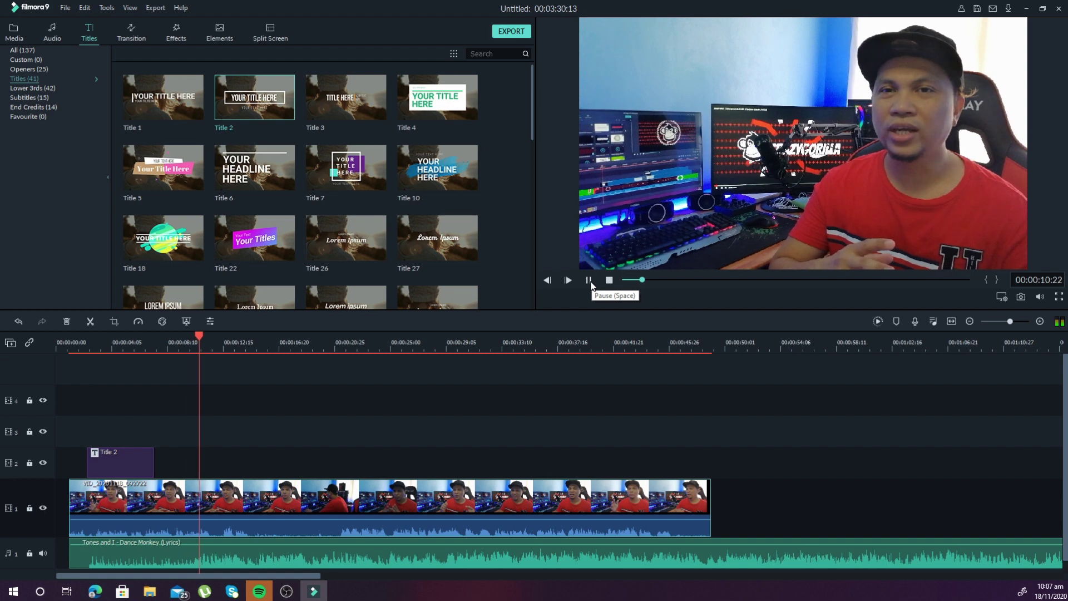
click(589, 280)
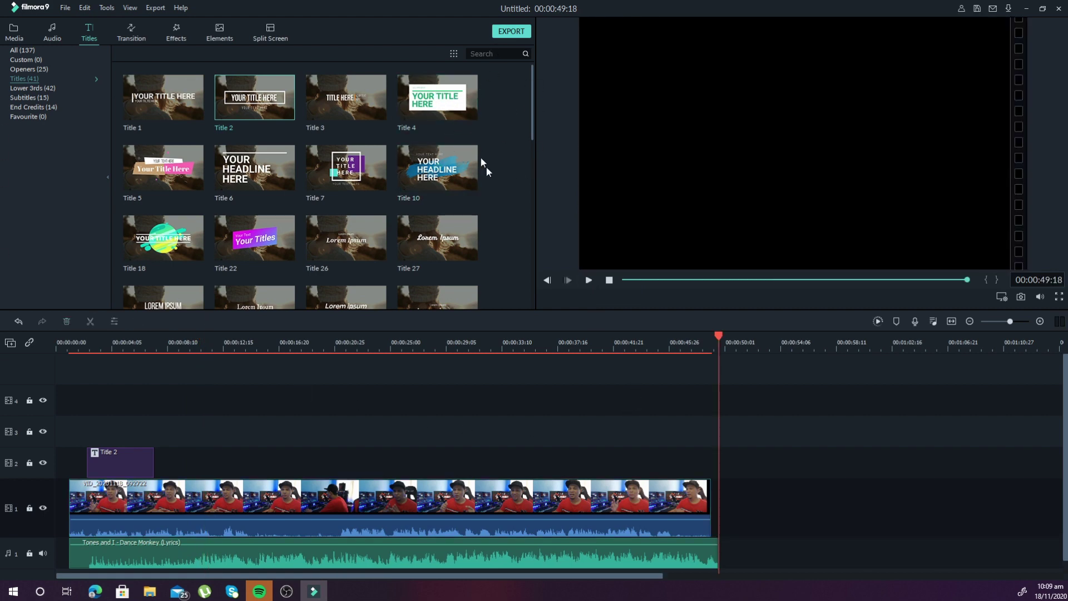
Step: Export the project to the computer as an MP4 file named FILMORA
click(503, 31)
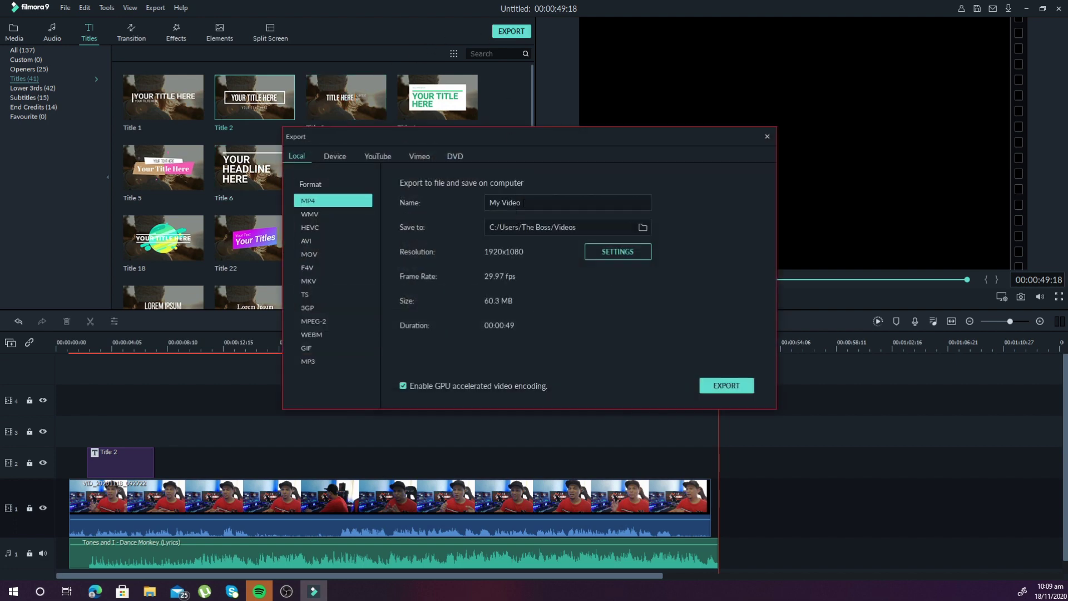
key(BackSpace)
key(BackSpace)
key(BackSpace)
key(BackSpace)
key(BackSpace)
text(FILMO)
click(715, 389)
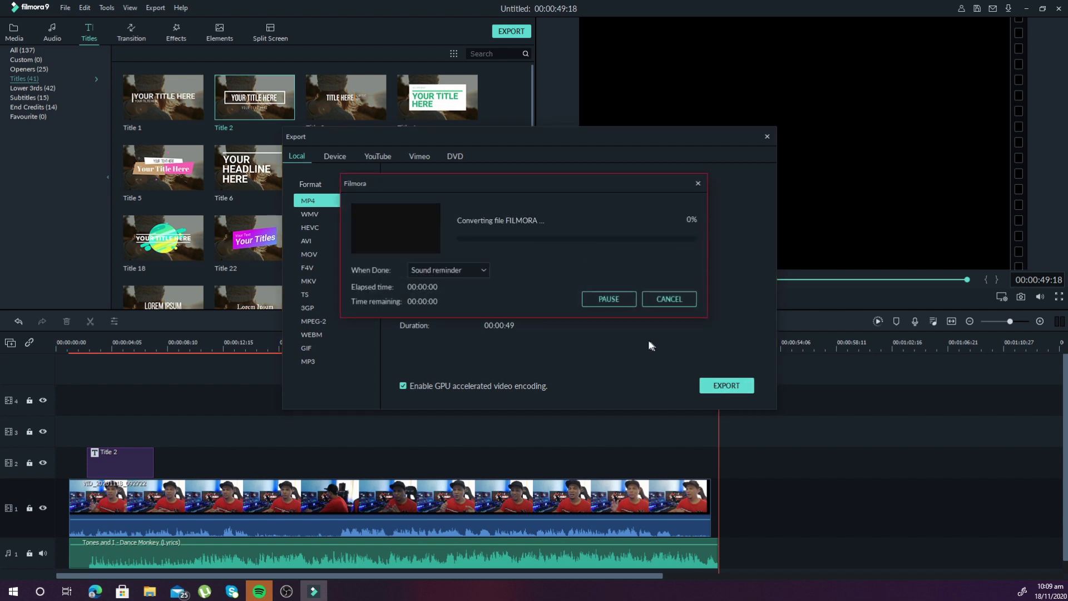